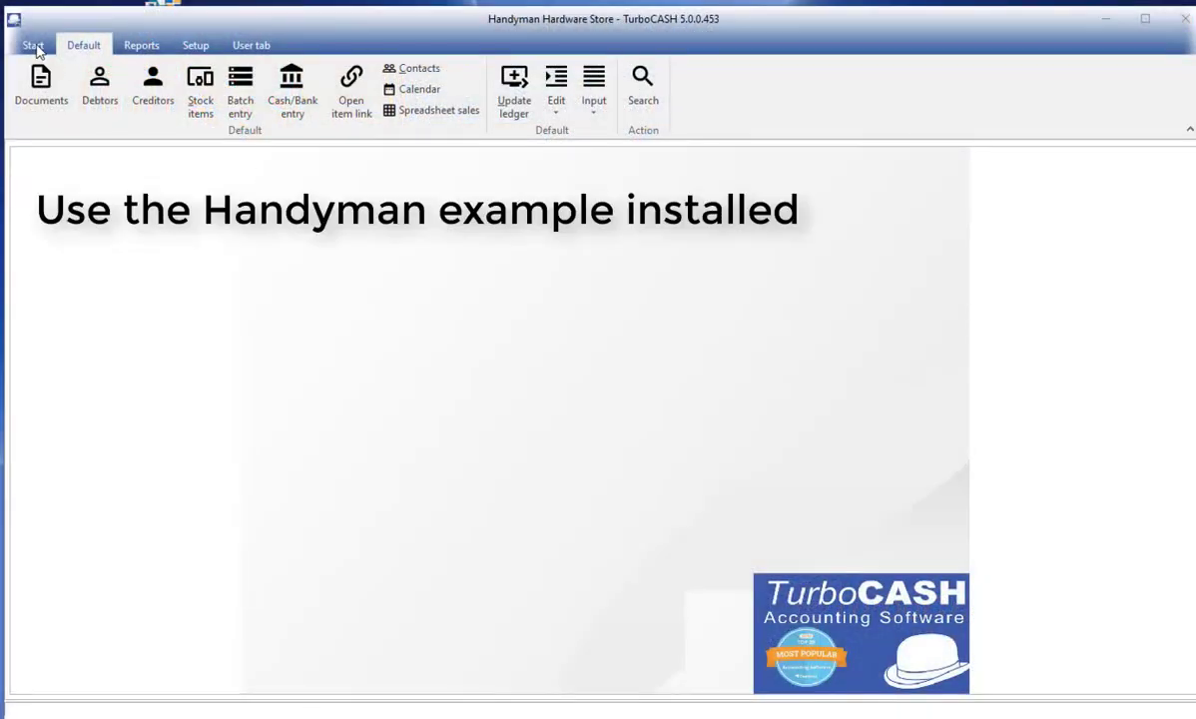
- Open the HANDYMAN-A set of books from the EN-TUTORIALS folder under TCASH5-2453\bin\Tutorials
click(33, 46)
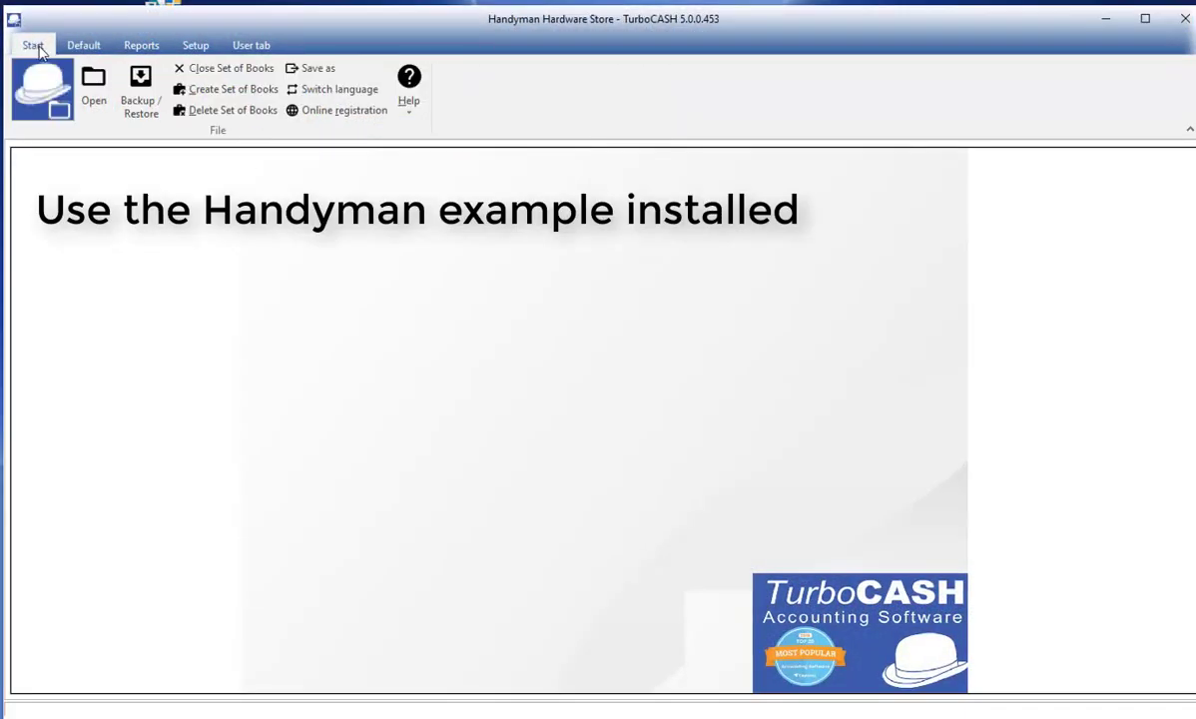
click(94, 87)
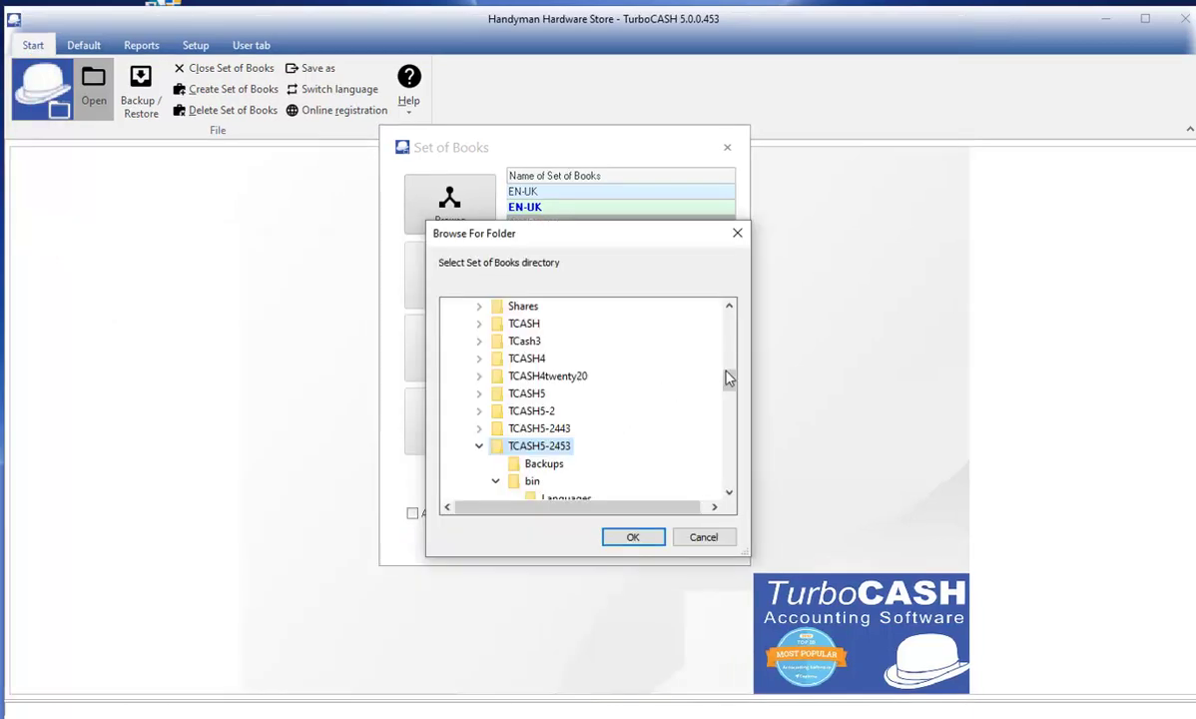
drag(725, 376, 727, 397)
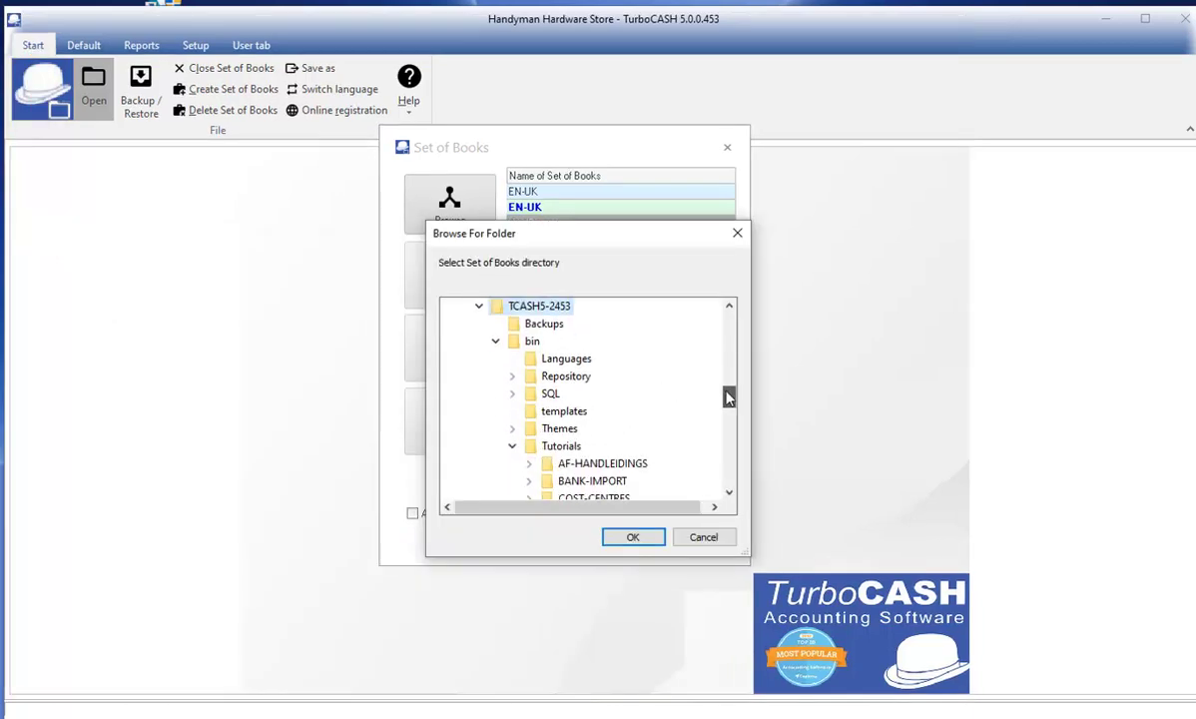
click(532, 341)
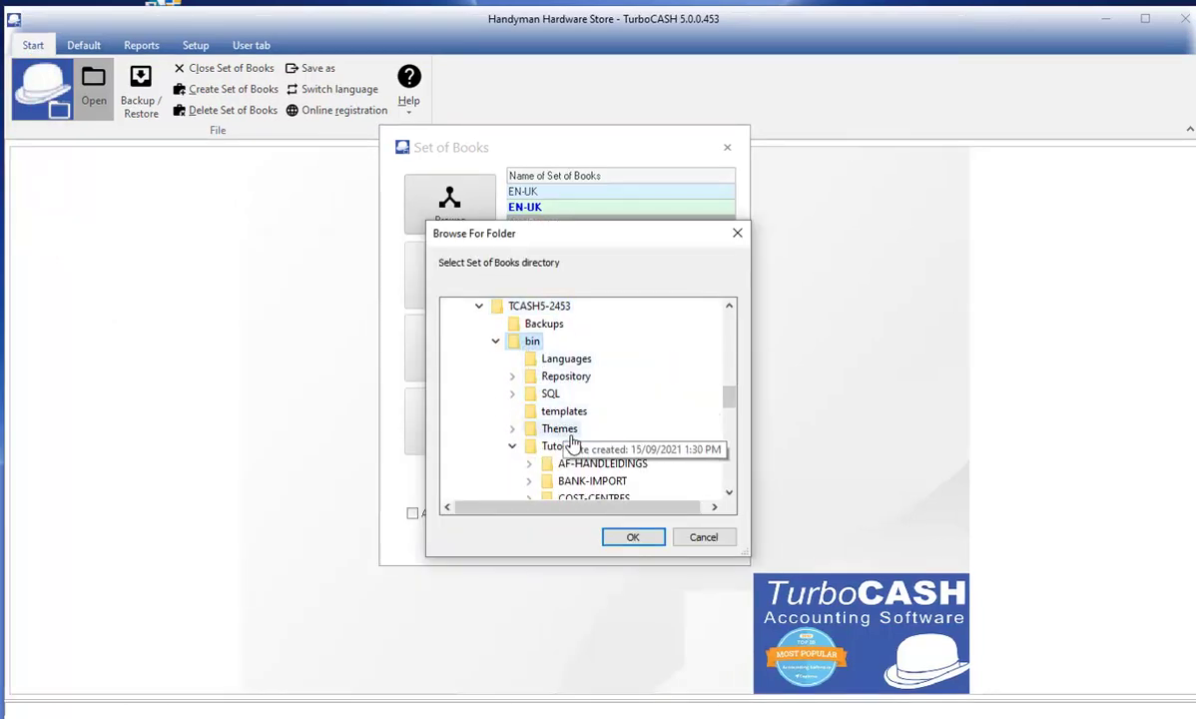
drag(729, 396, 732, 410)
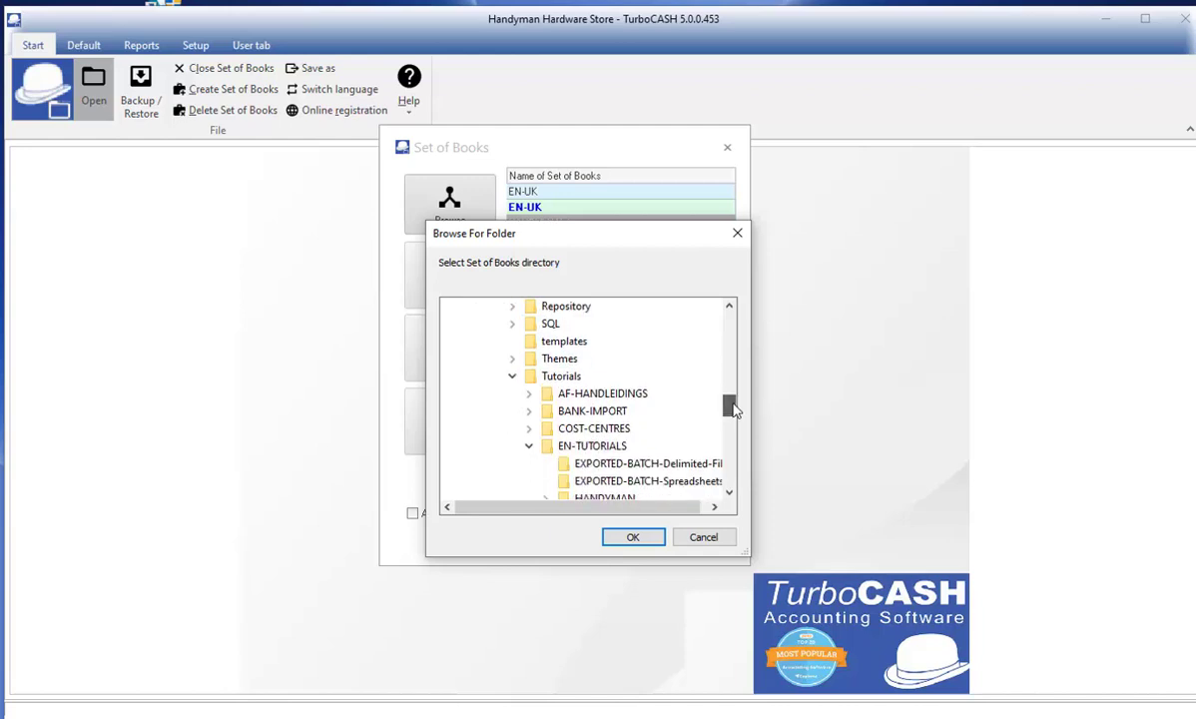
click(557, 376)
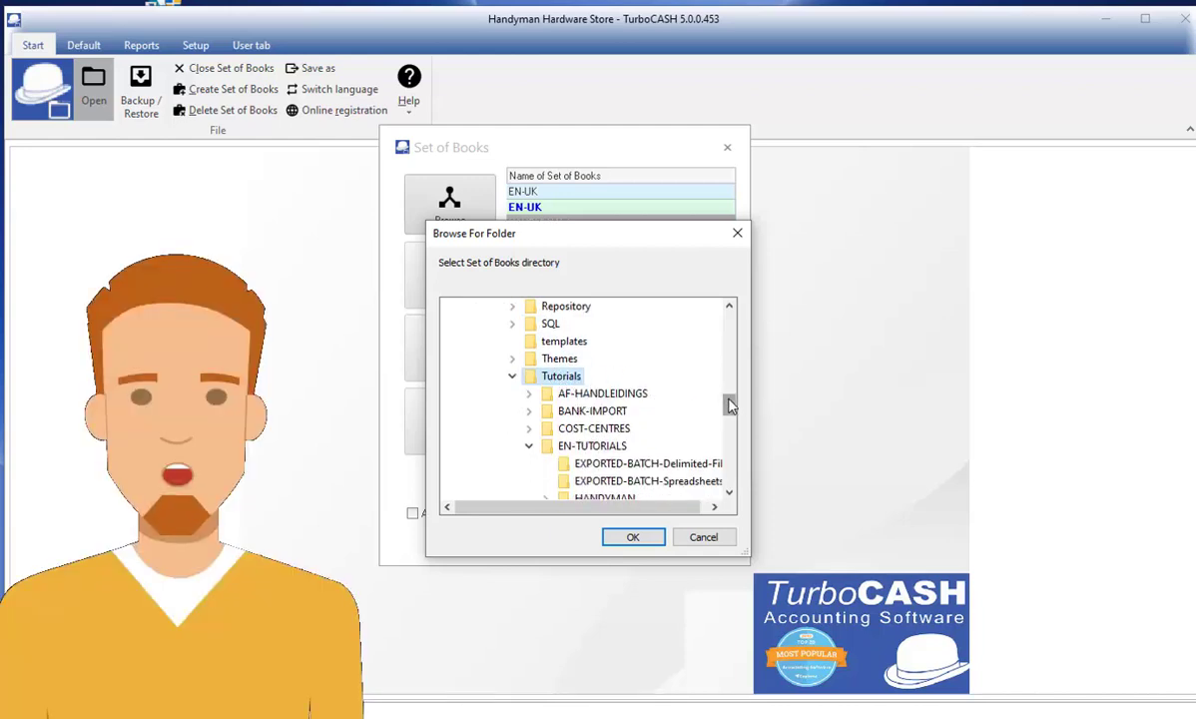
drag(726, 403, 727, 411)
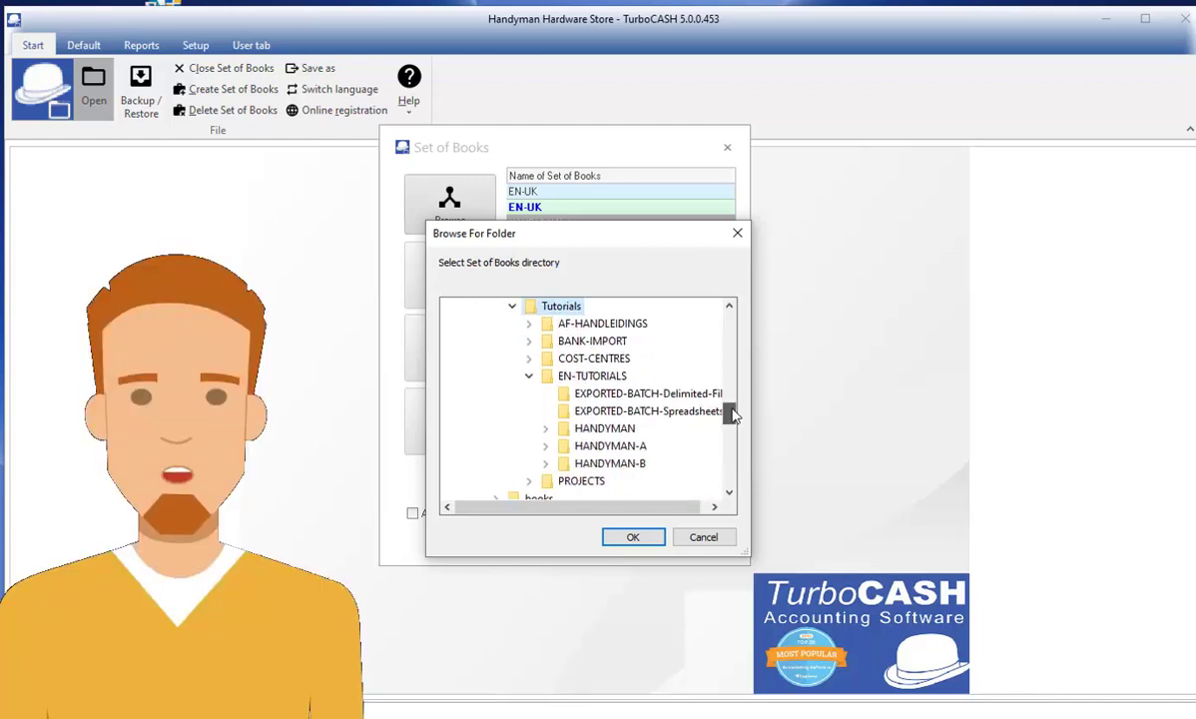
click(619, 469)
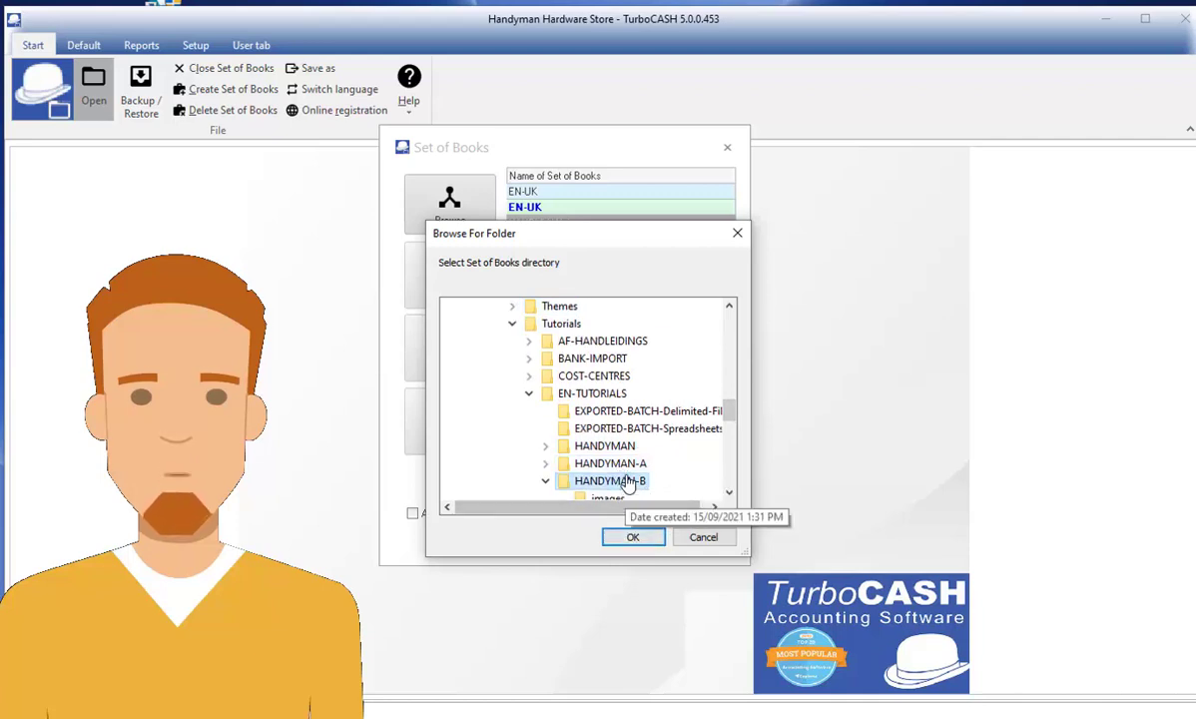
click(614, 466)
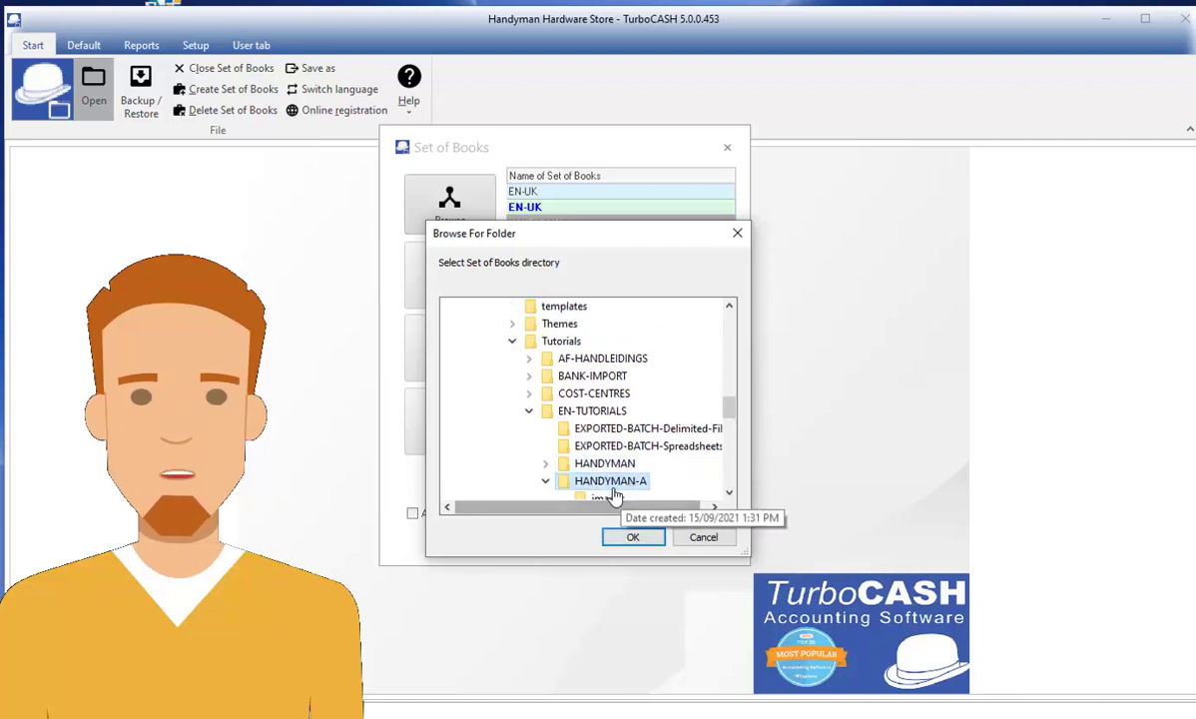
click(631, 537)
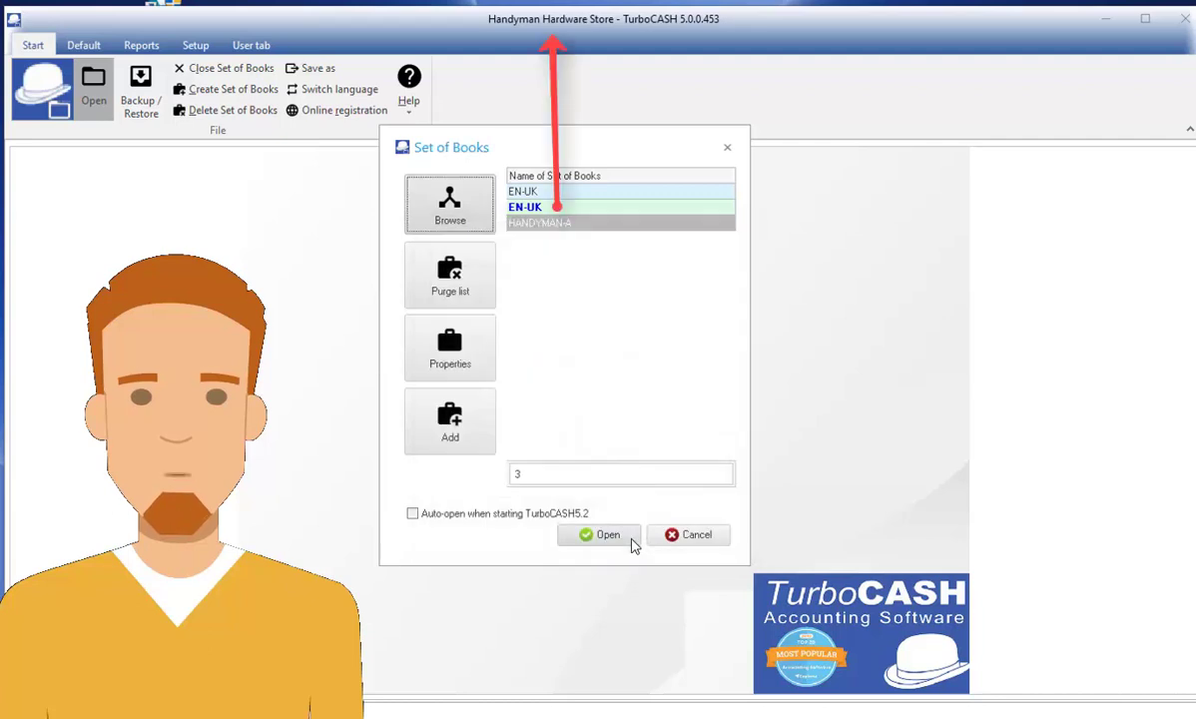
click(624, 539)
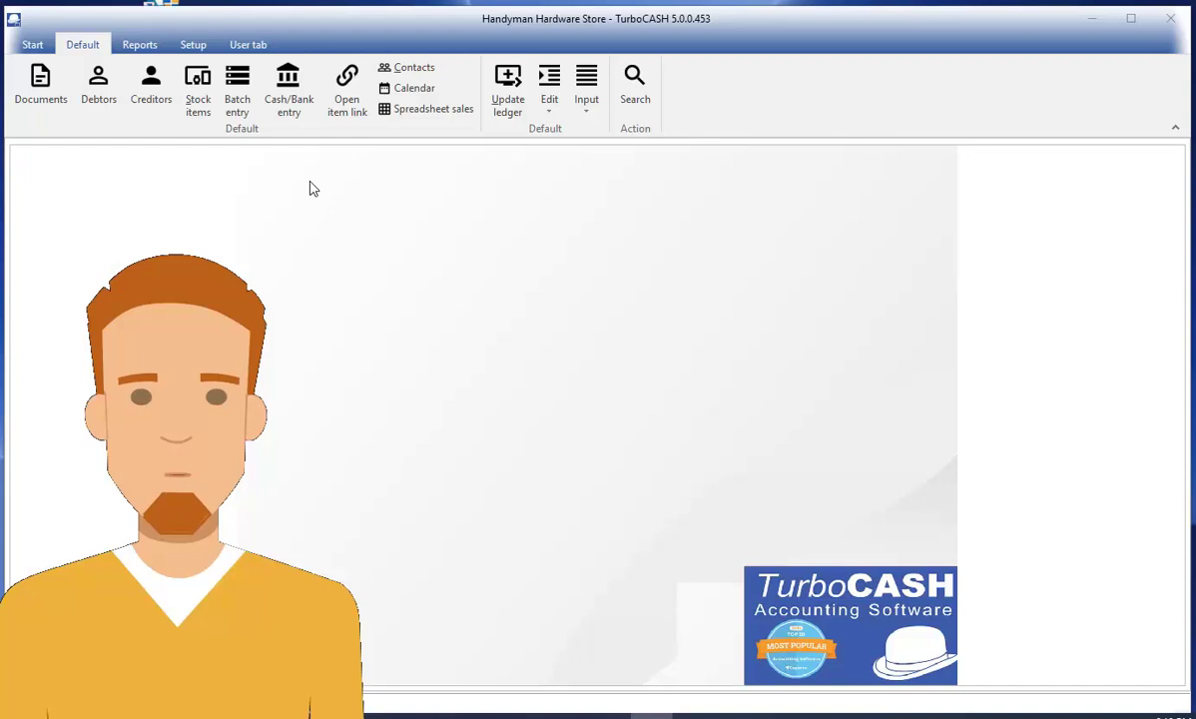
- Open the Sales jnl. batch to examine its invoice and balancing entries, and close it
click(239, 92)
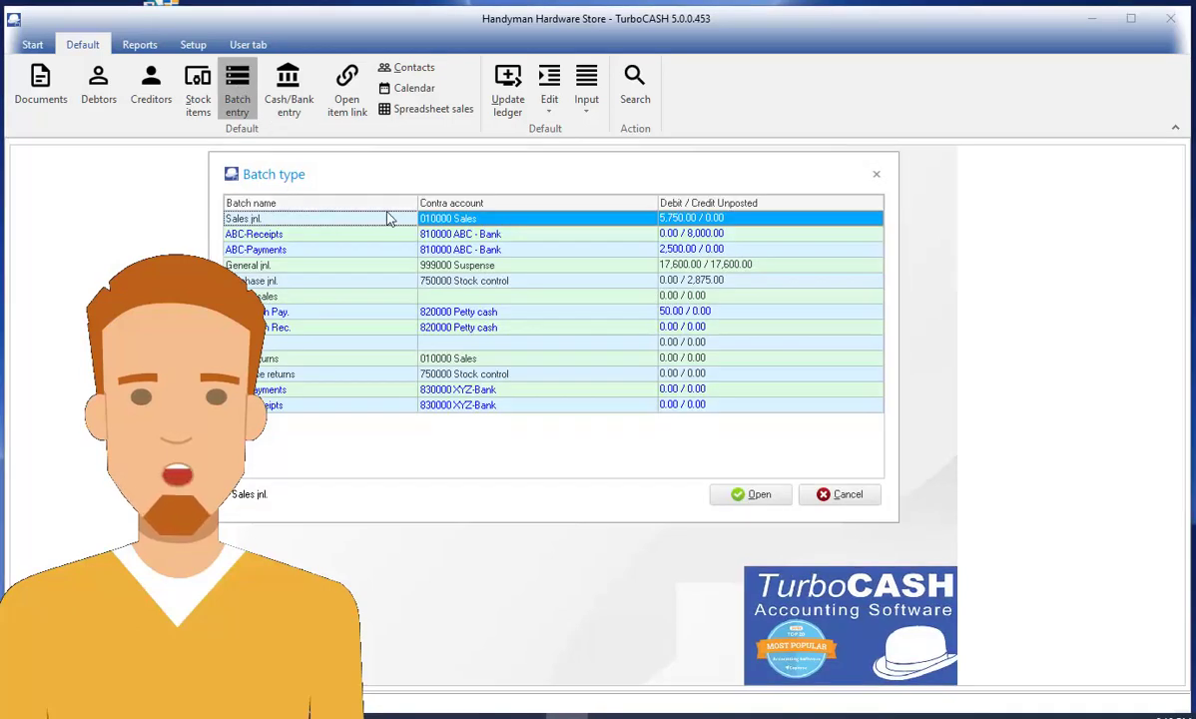
click(475, 222)
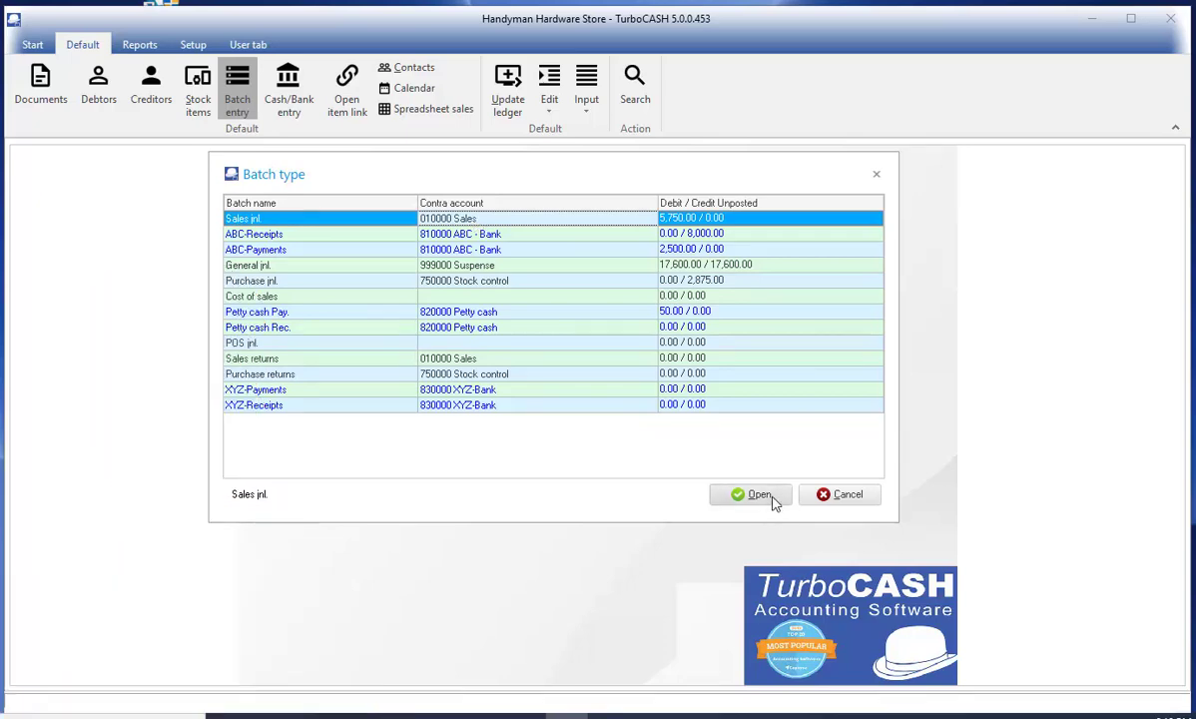
click(773, 496)
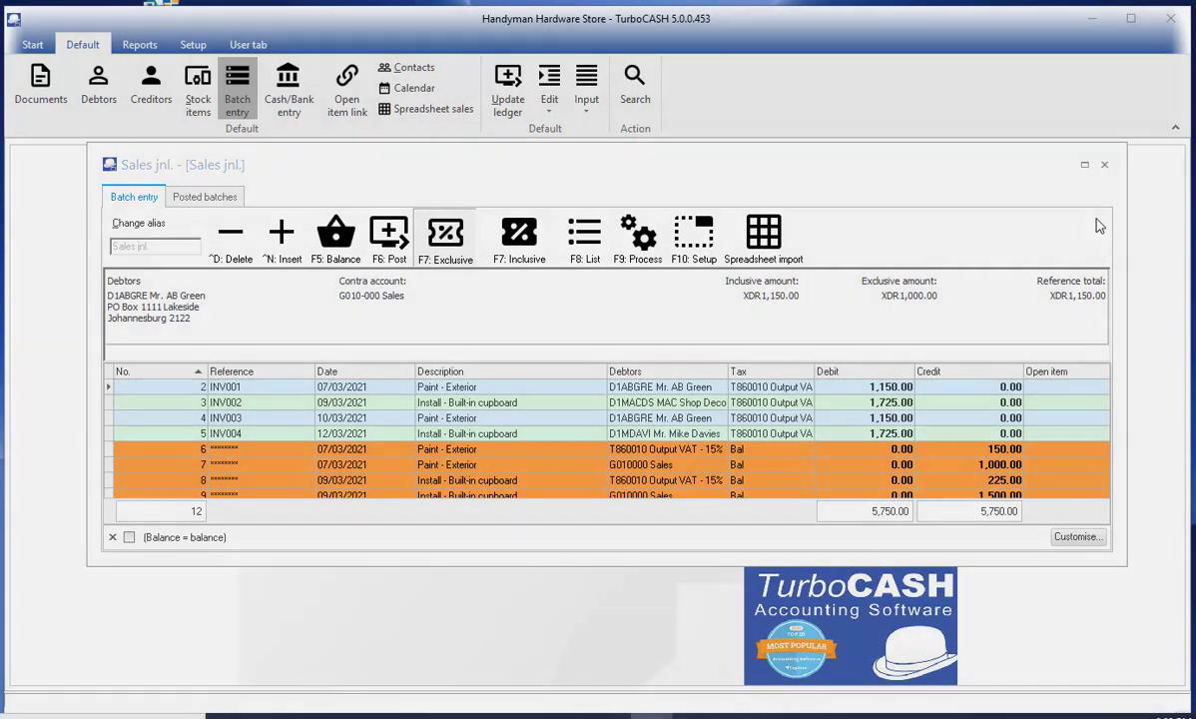
click(1102, 166)
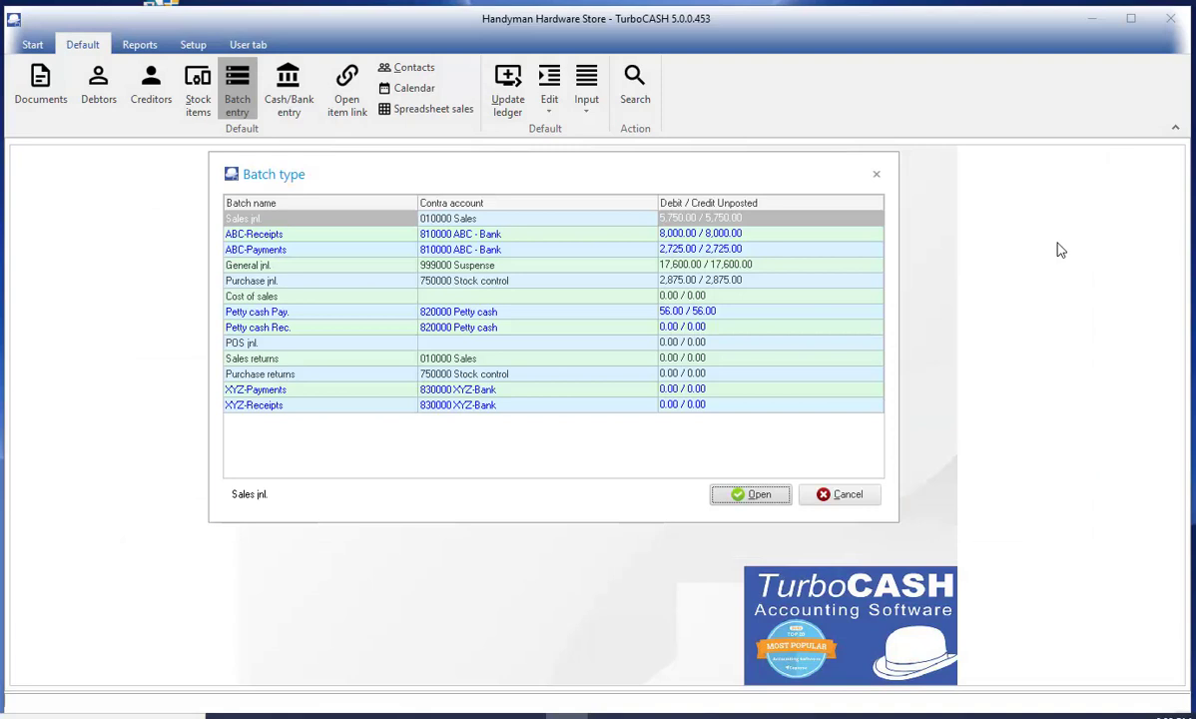
- Reopen the Sales jnl. batch, post it to the ledger, and close the batch type list
click(475, 220)
click(750, 494)
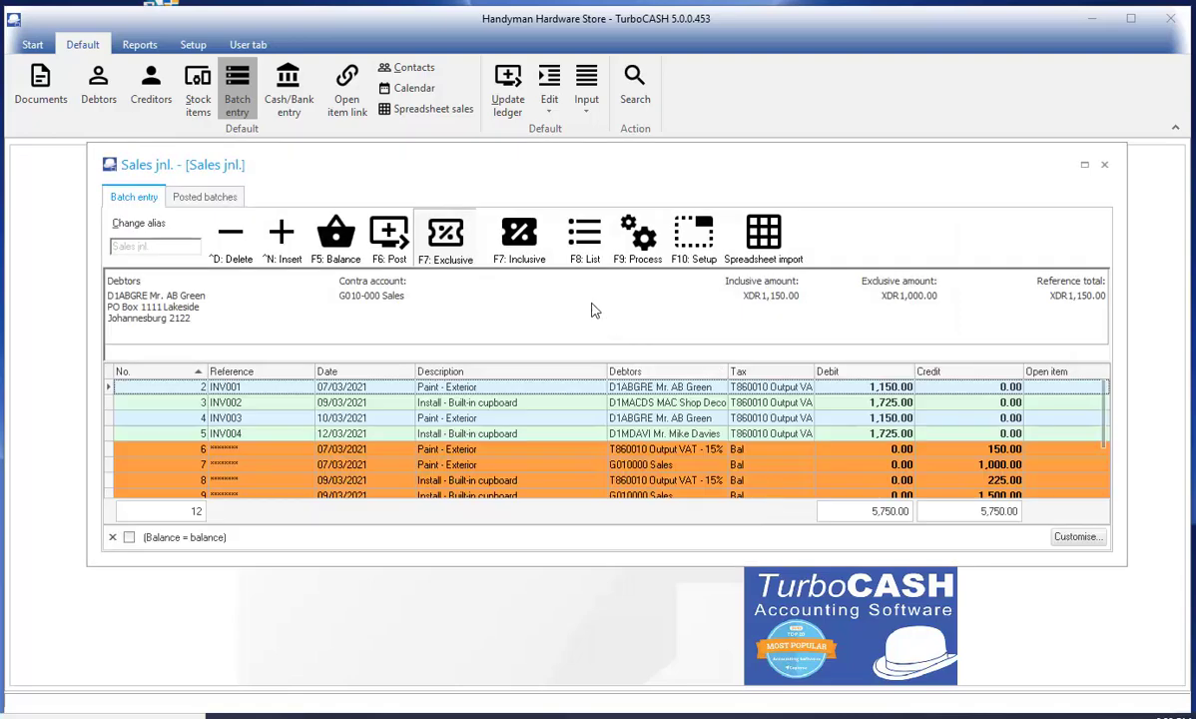
click(398, 237)
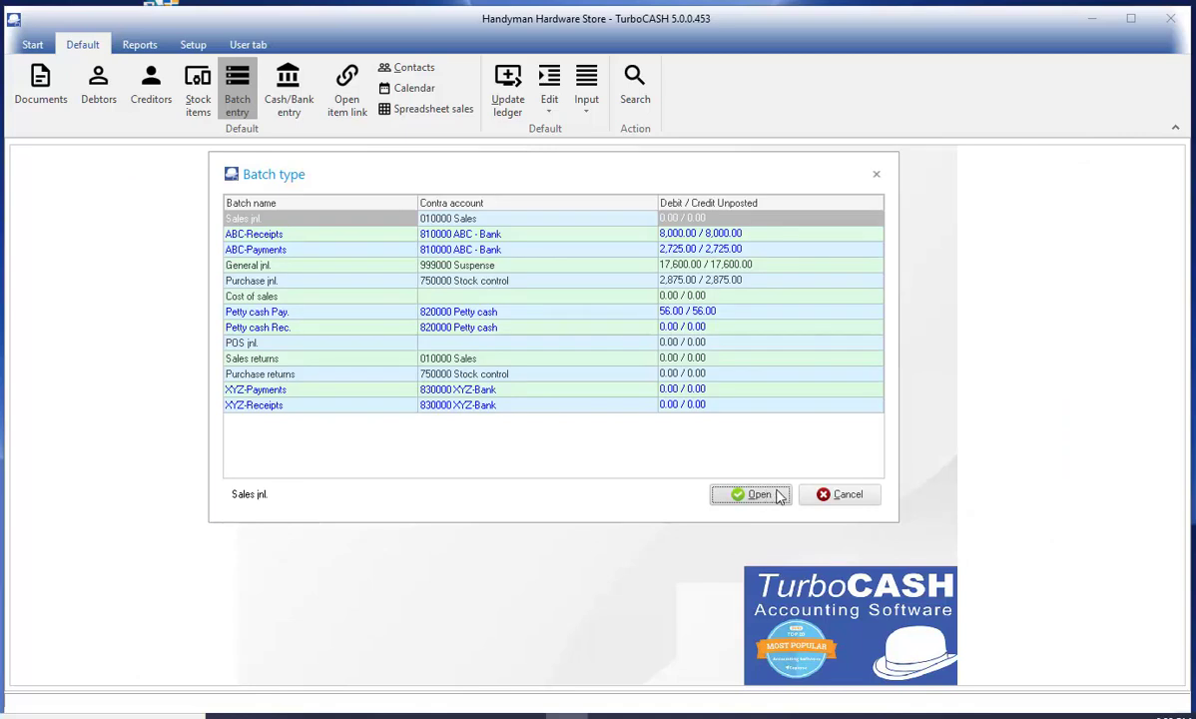
click(842, 496)
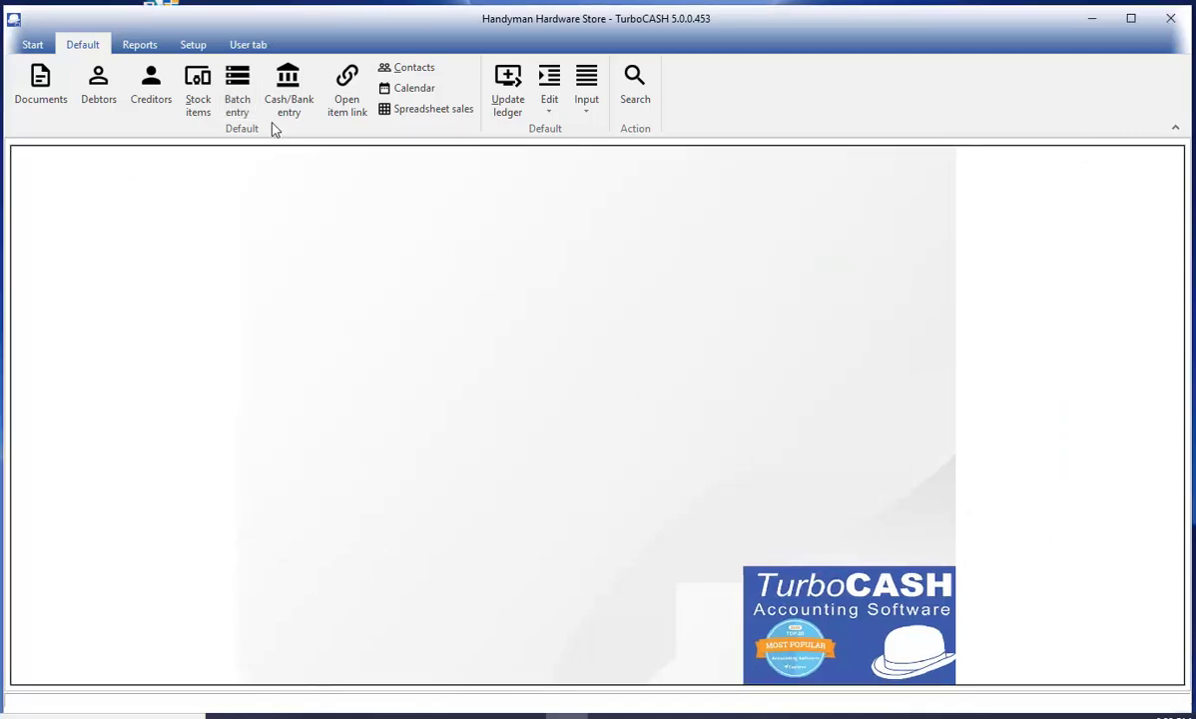
- Examine the sales, debtors control and VAT balances on the trial balance in Ledger analyser 1
click(140, 44)
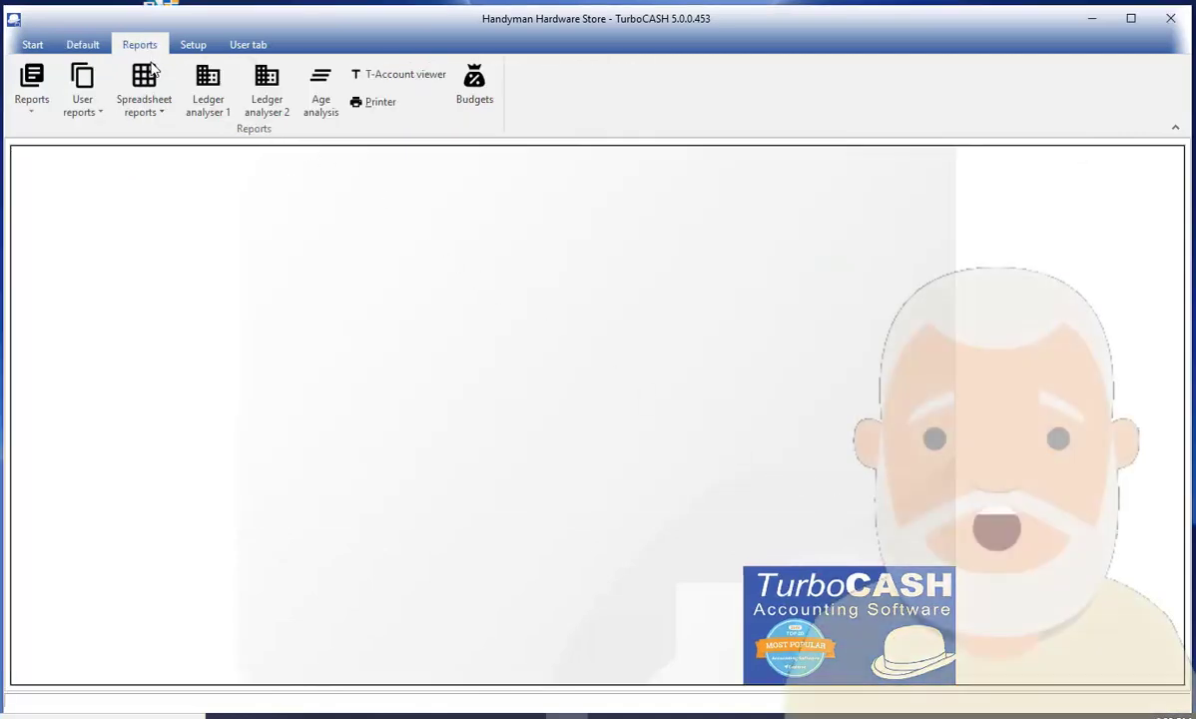
click(208, 84)
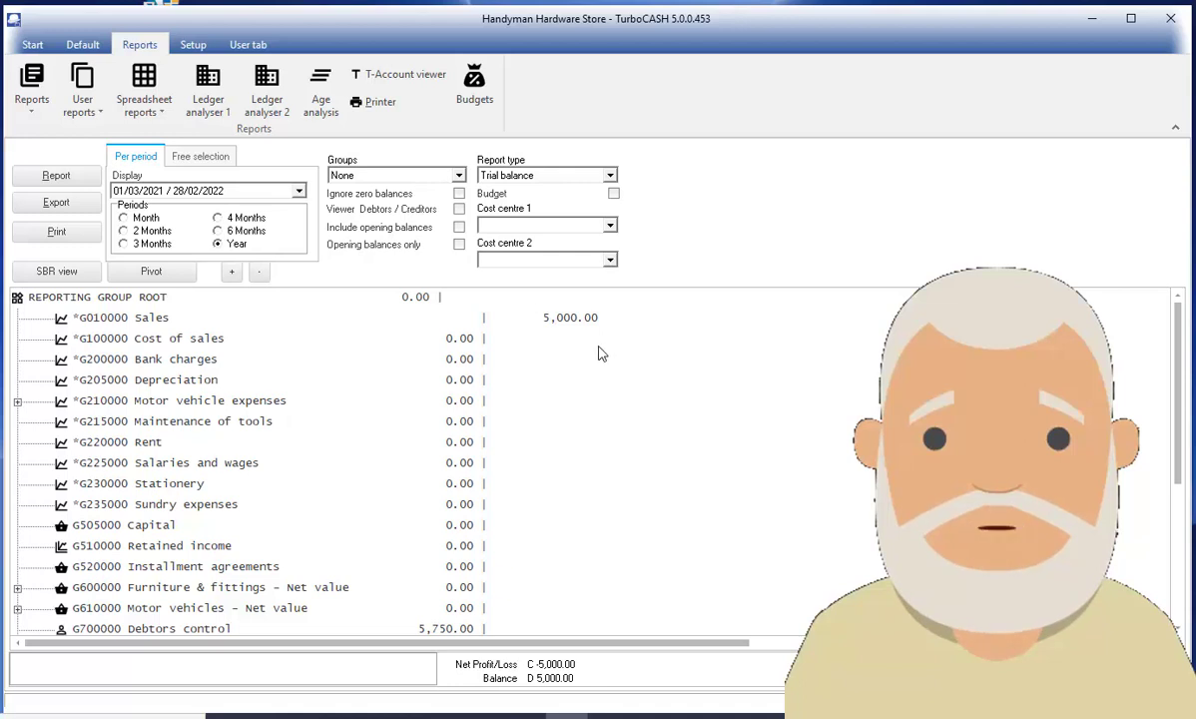
scroll(599, 357, down, 2)
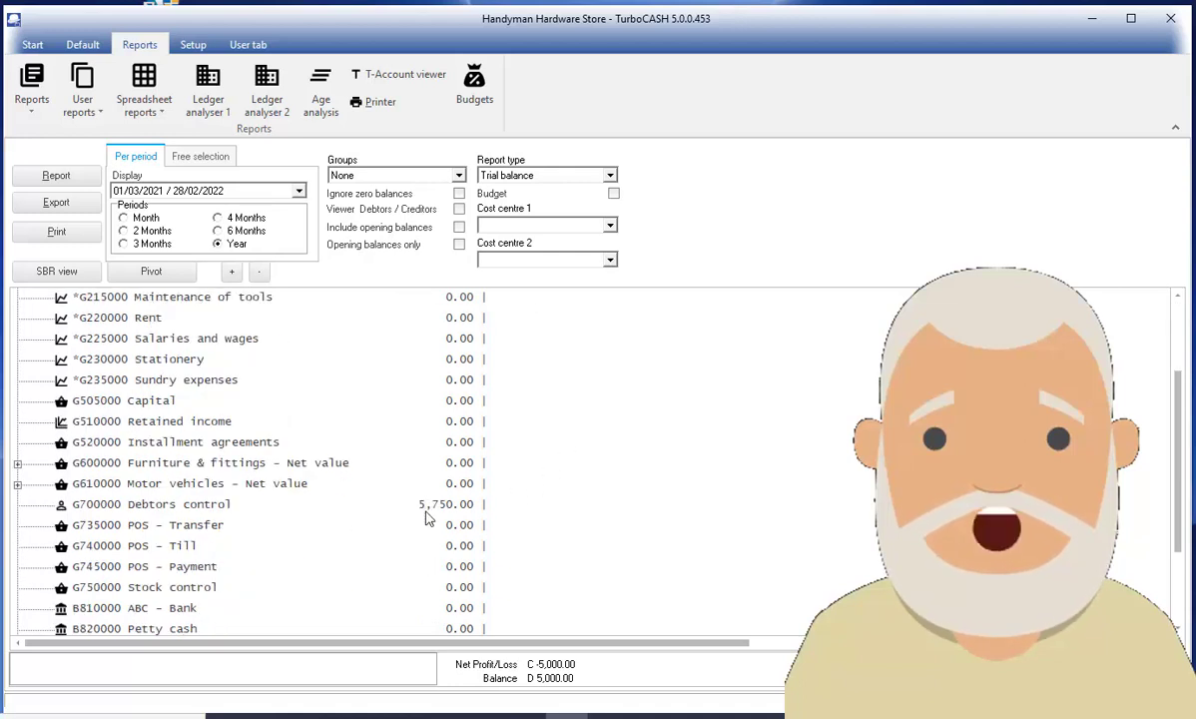
scroll(547, 507, down, 2)
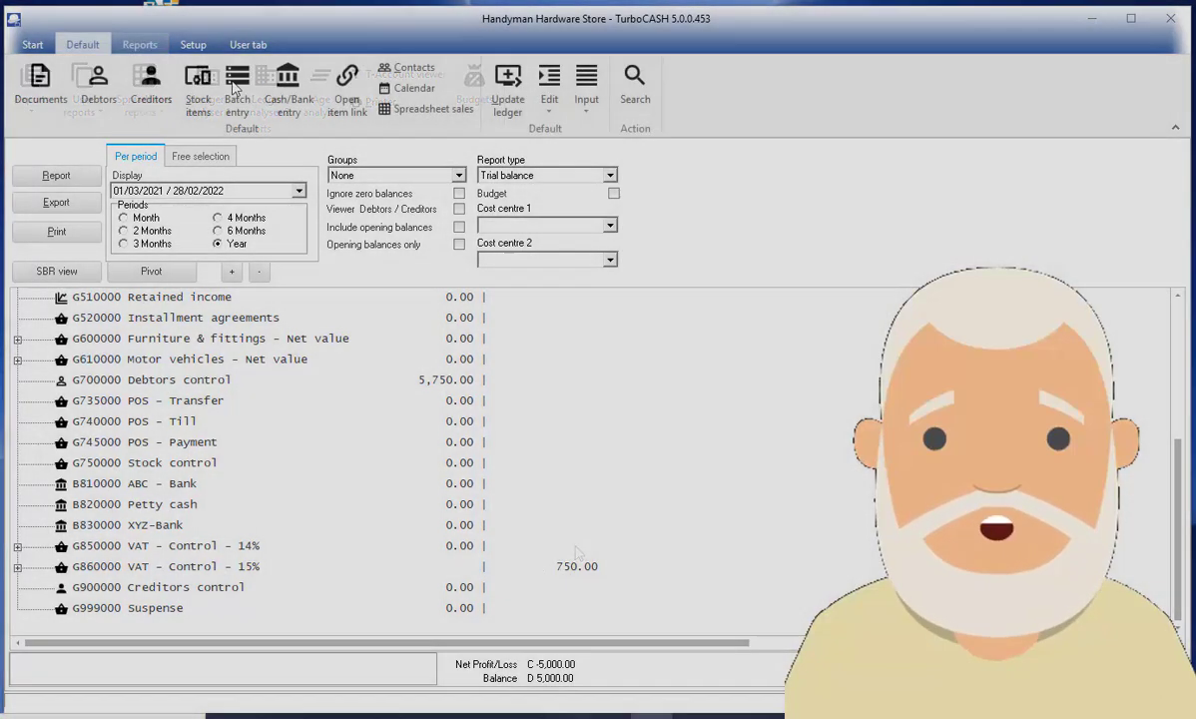
- Open the OpenBalances batch of the General jnl. batch type
click(236, 88)
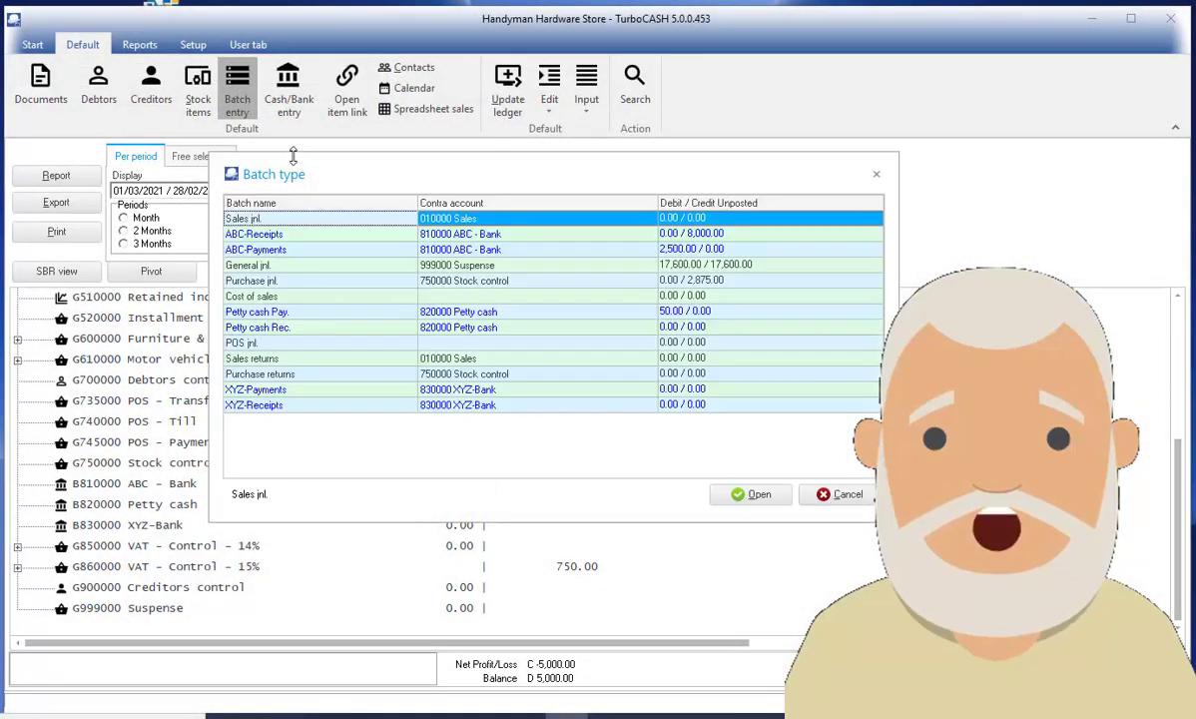
click(435, 265)
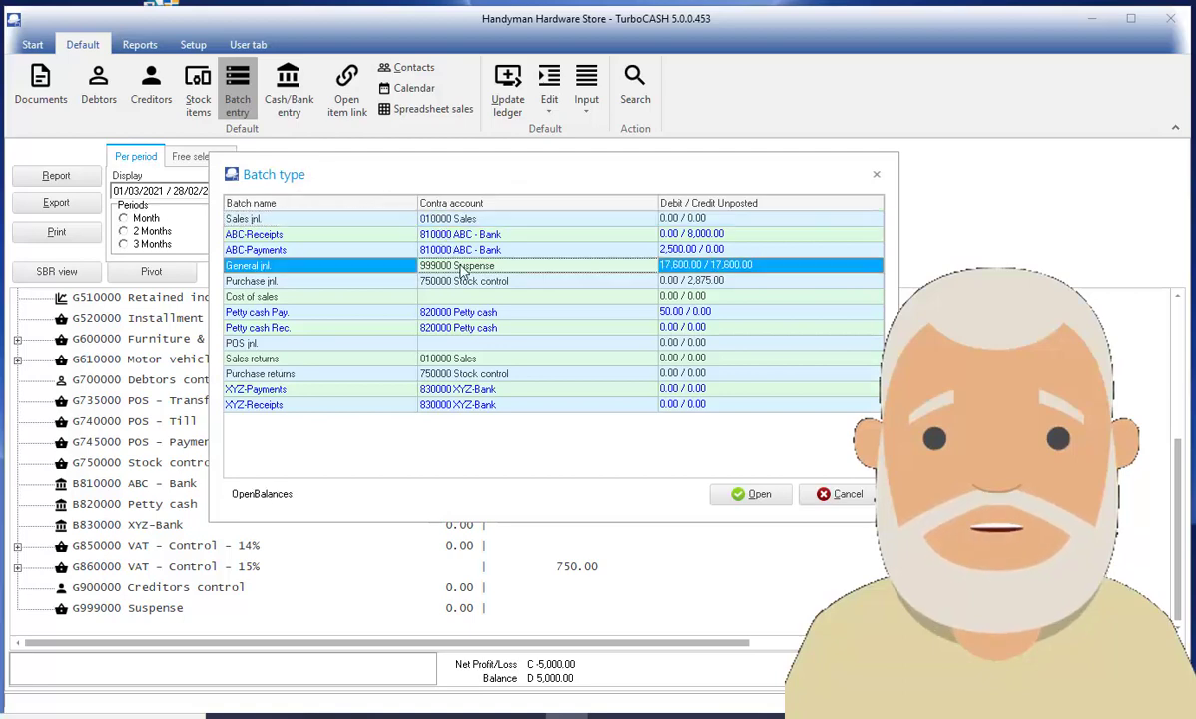
click(739, 493)
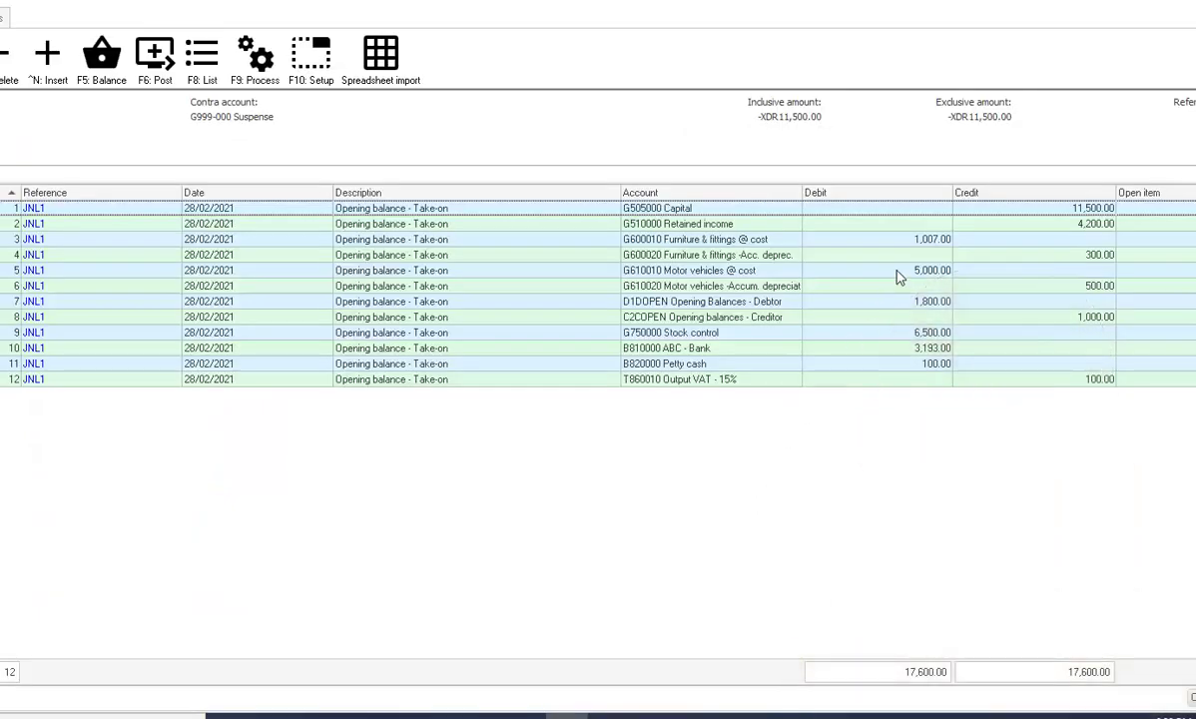
- Set the debit amount of the Motor vehicles @ cost opening balance line to 6000
click(897, 271)
click(896, 272)
text(6000)
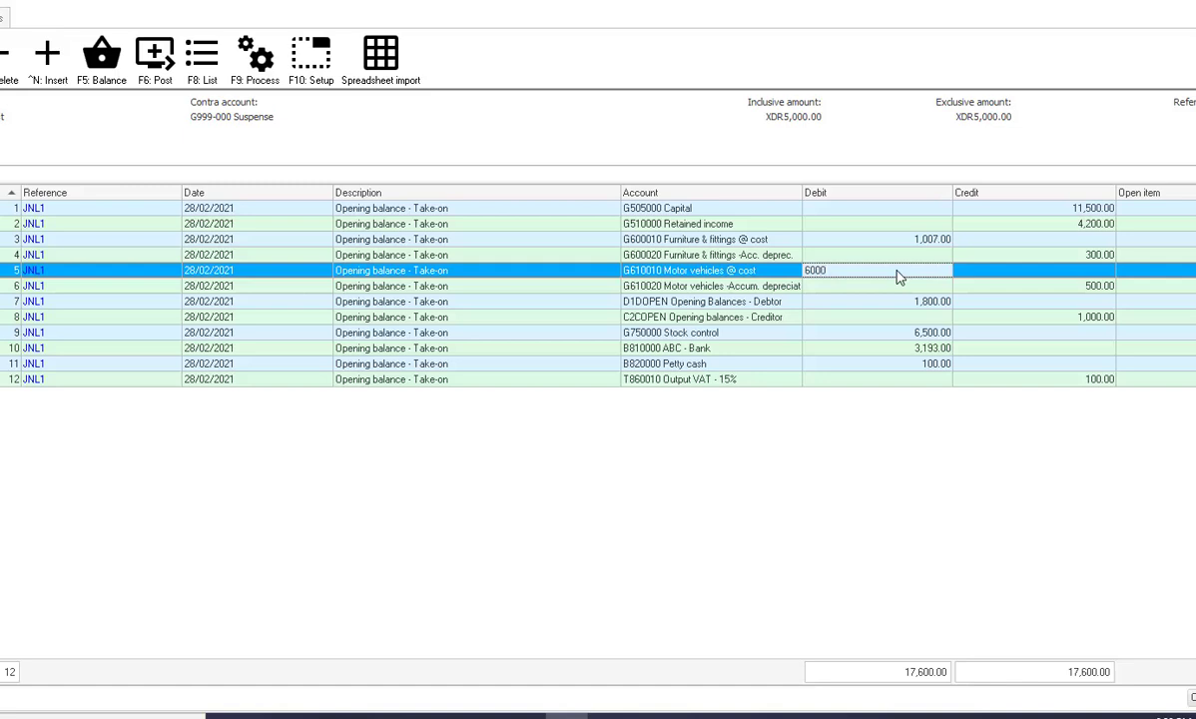
key(Tab)
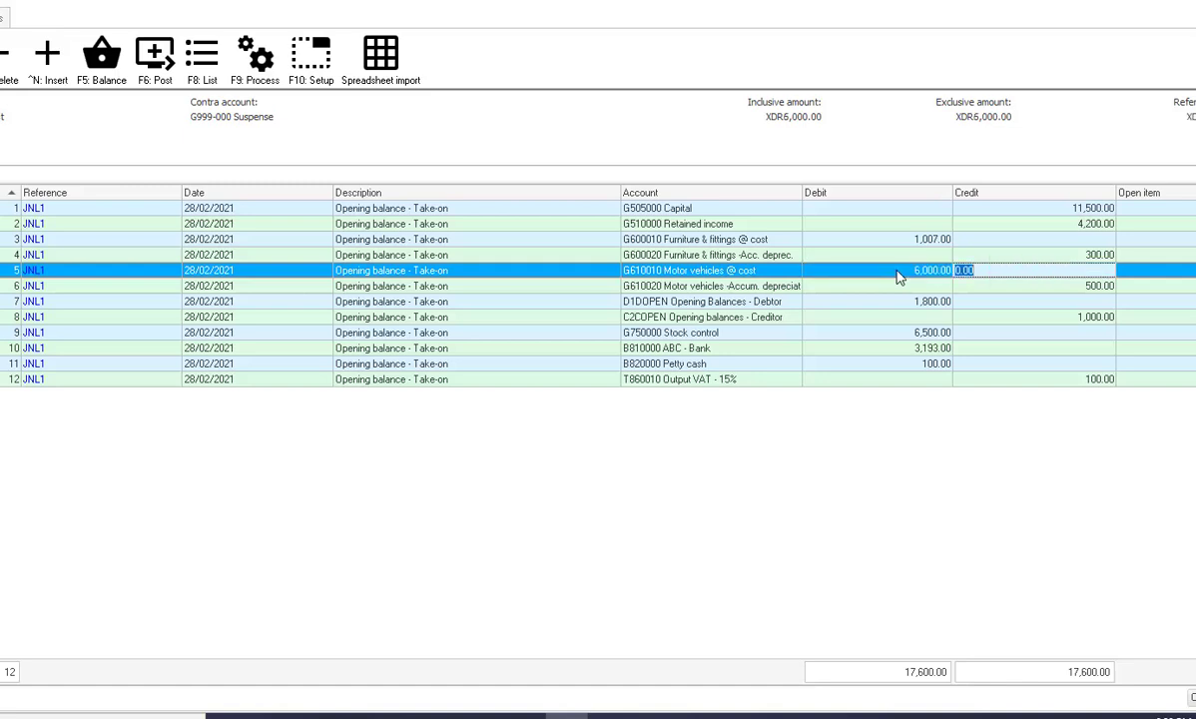
- Restore the debit amount of the Motor vehicles @ cost line to 5000
click(897, 274)
click(898, 271)
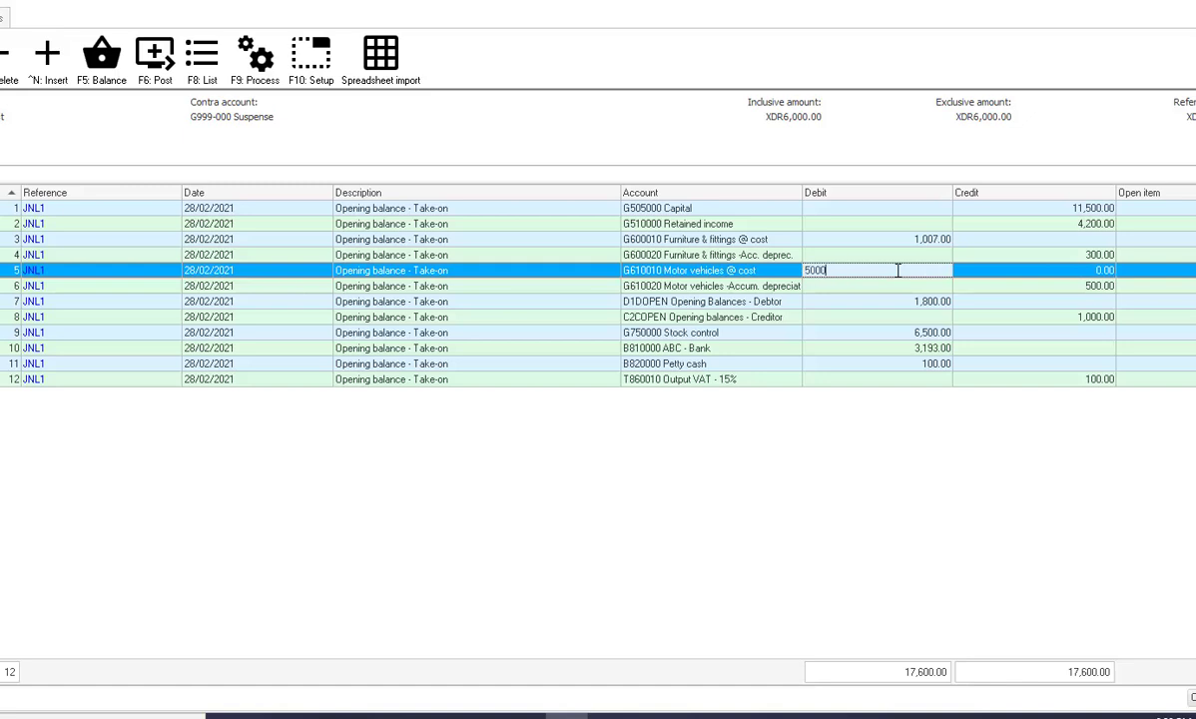
key(Tab)
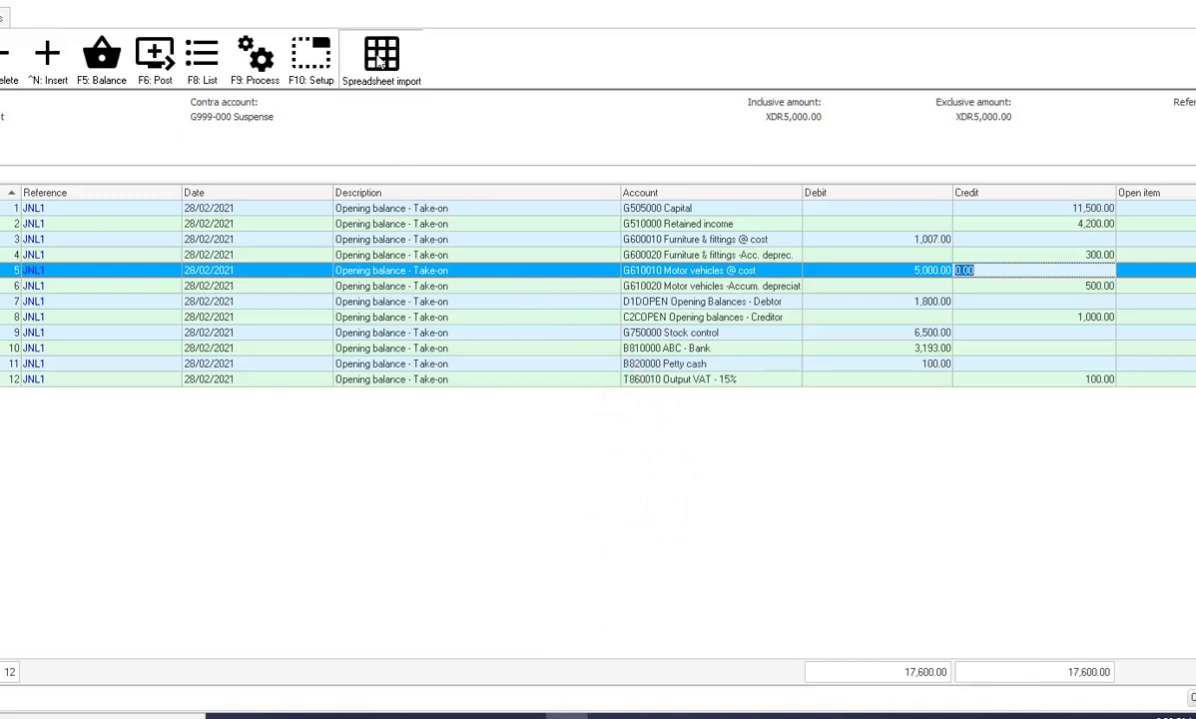
- View the spreadsheet import window for the OpenBalances batch, and close both the window and the batch
click(382, 62)
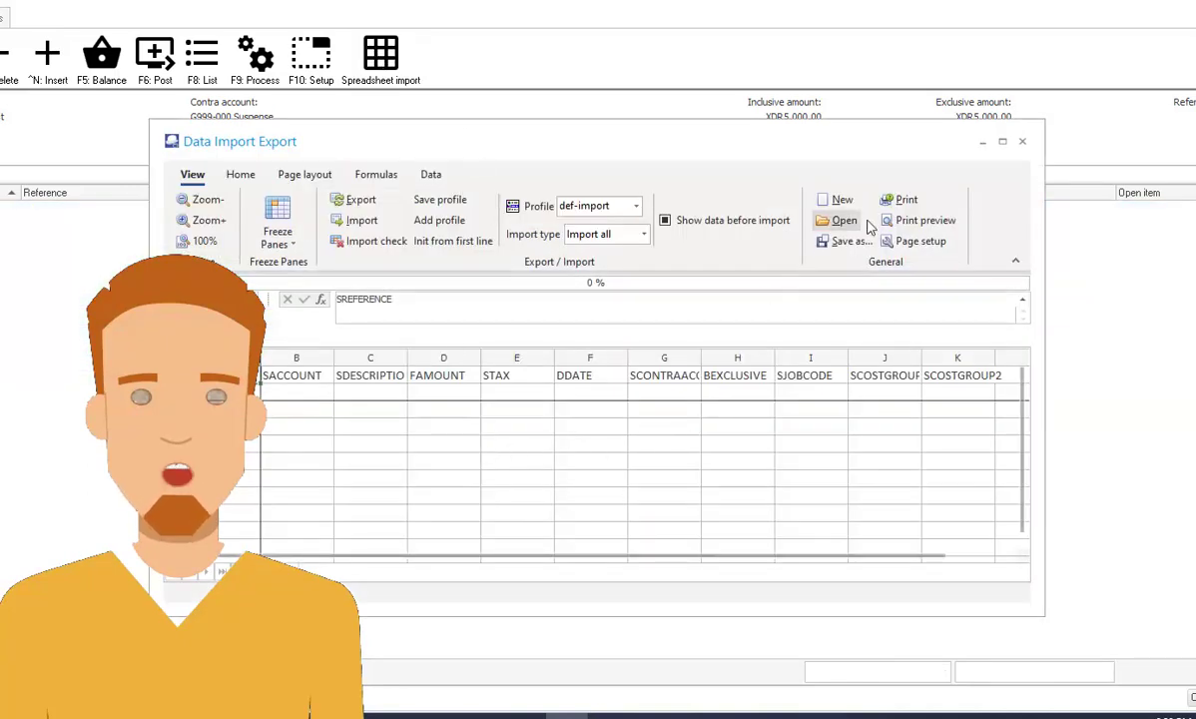
click(1023, 143)
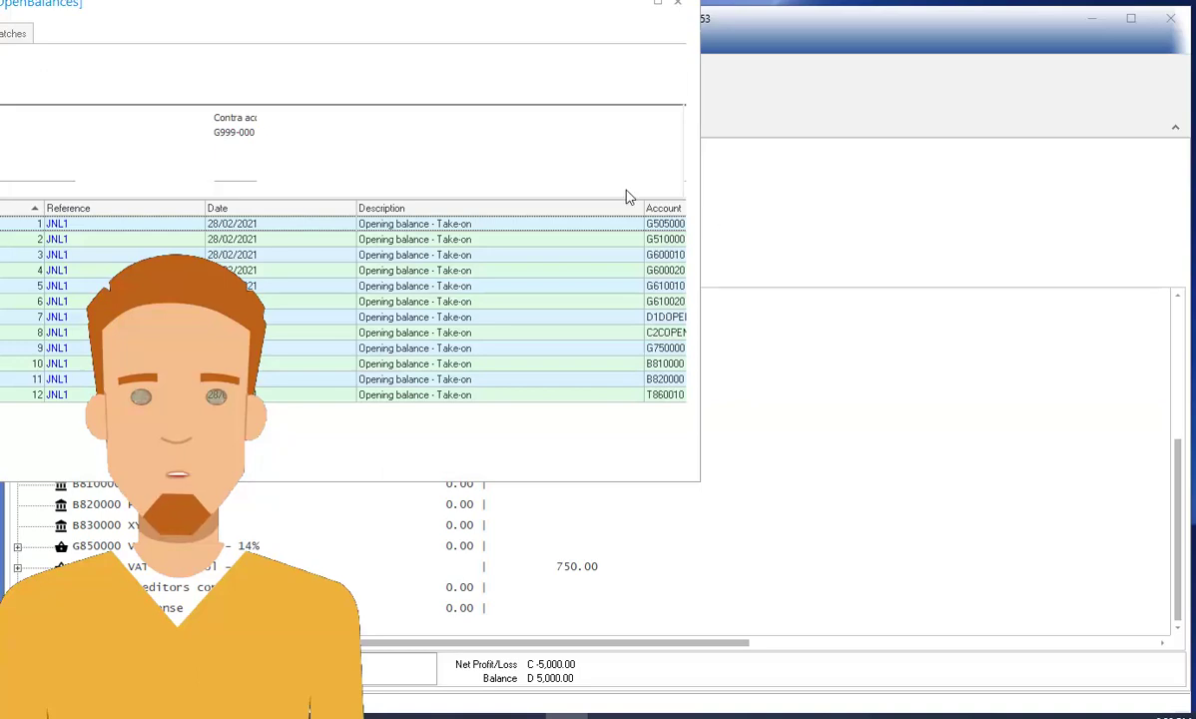
key(Escape)
key(Escape)
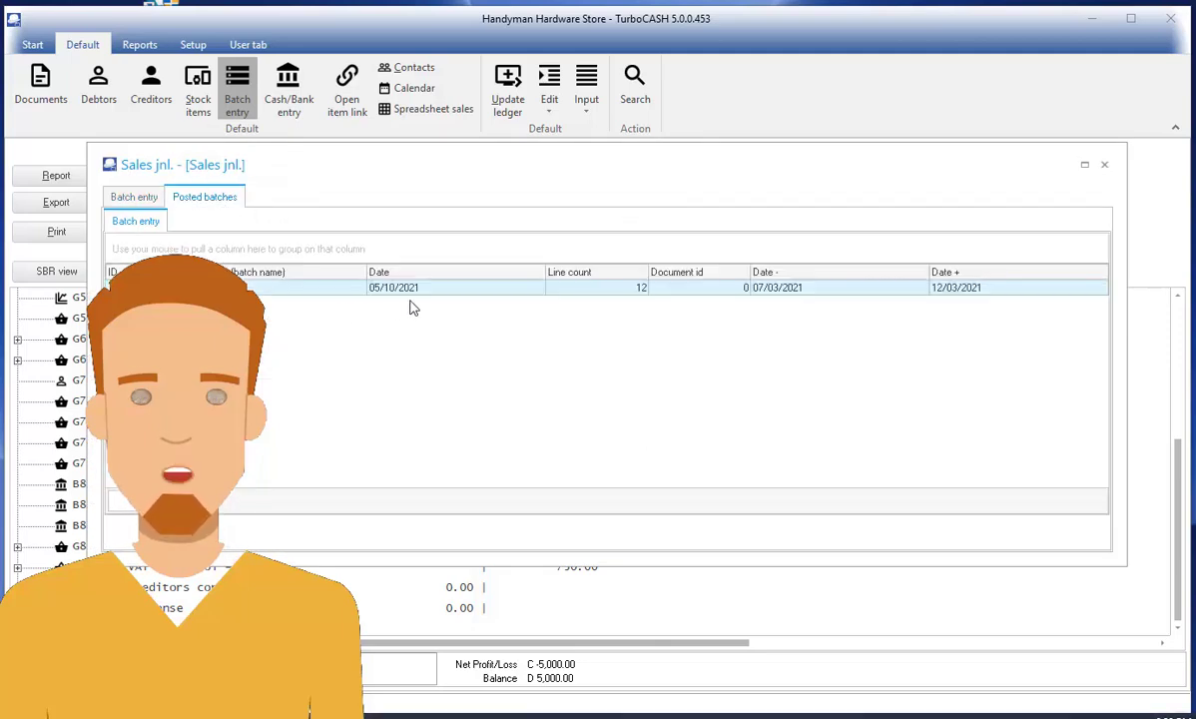
- Import the posted Sales jnl. batch dated 05/10/2021 into the empty Sales jnl. batch, with invalid links removed
click(140, 197)
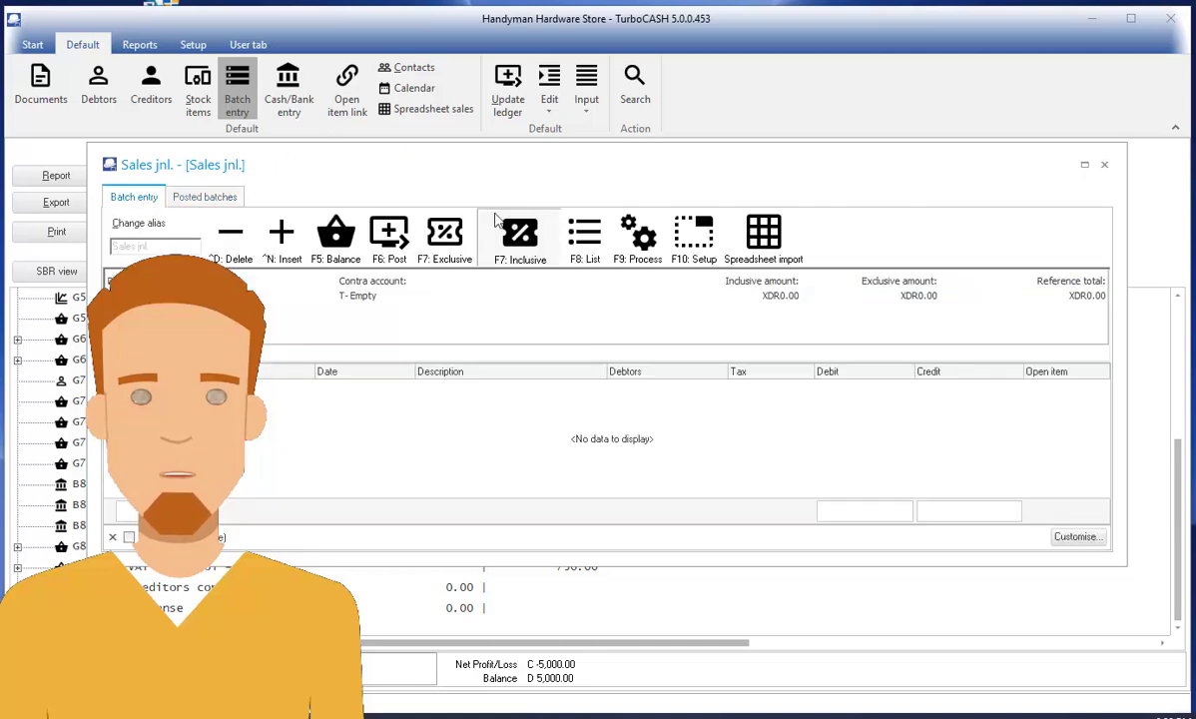
click(640, 236)
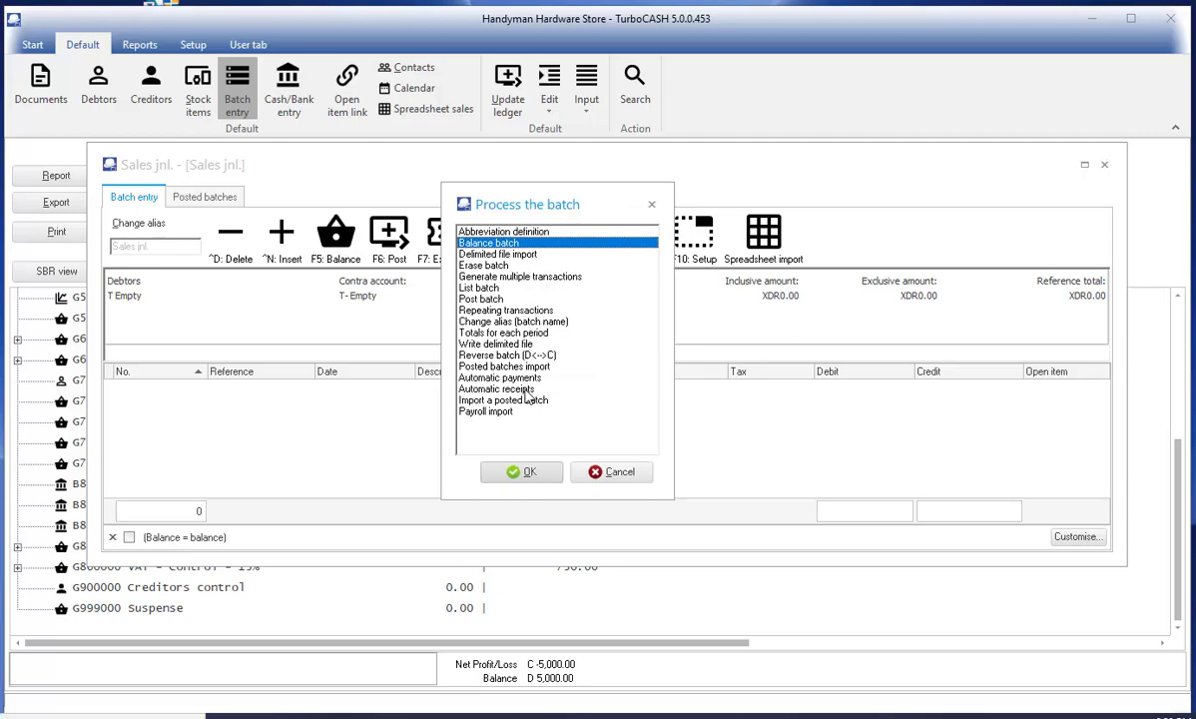
click(489, 365)
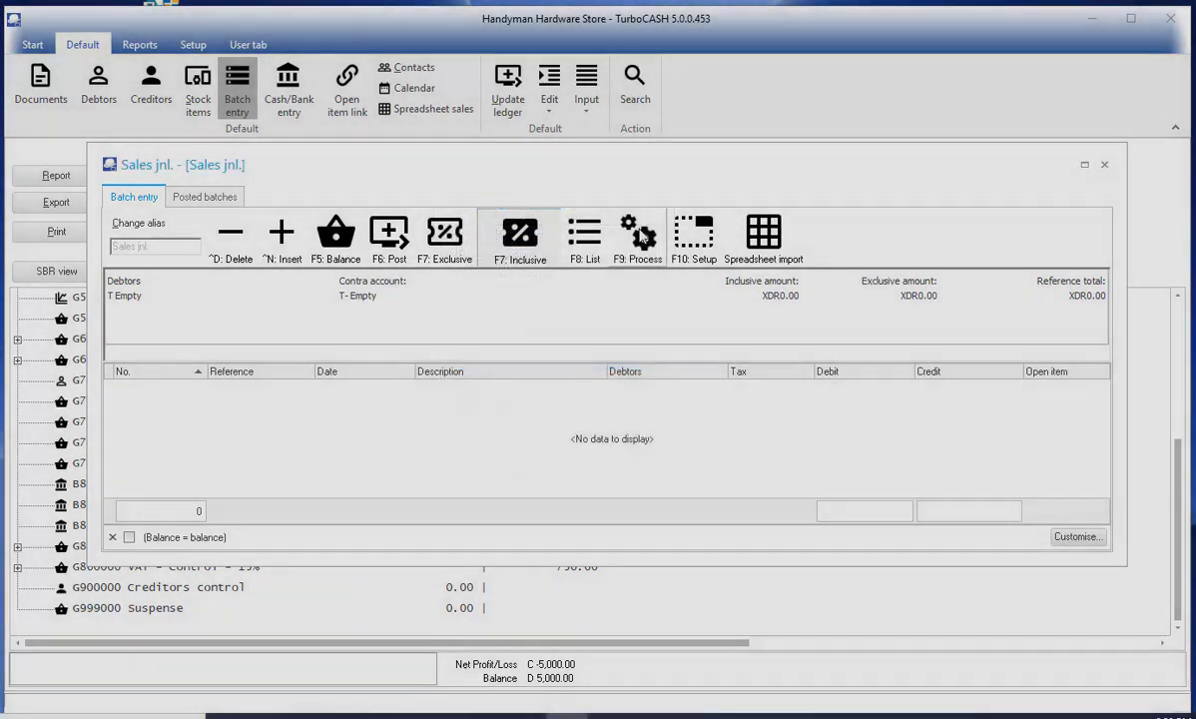
click(640, 237)
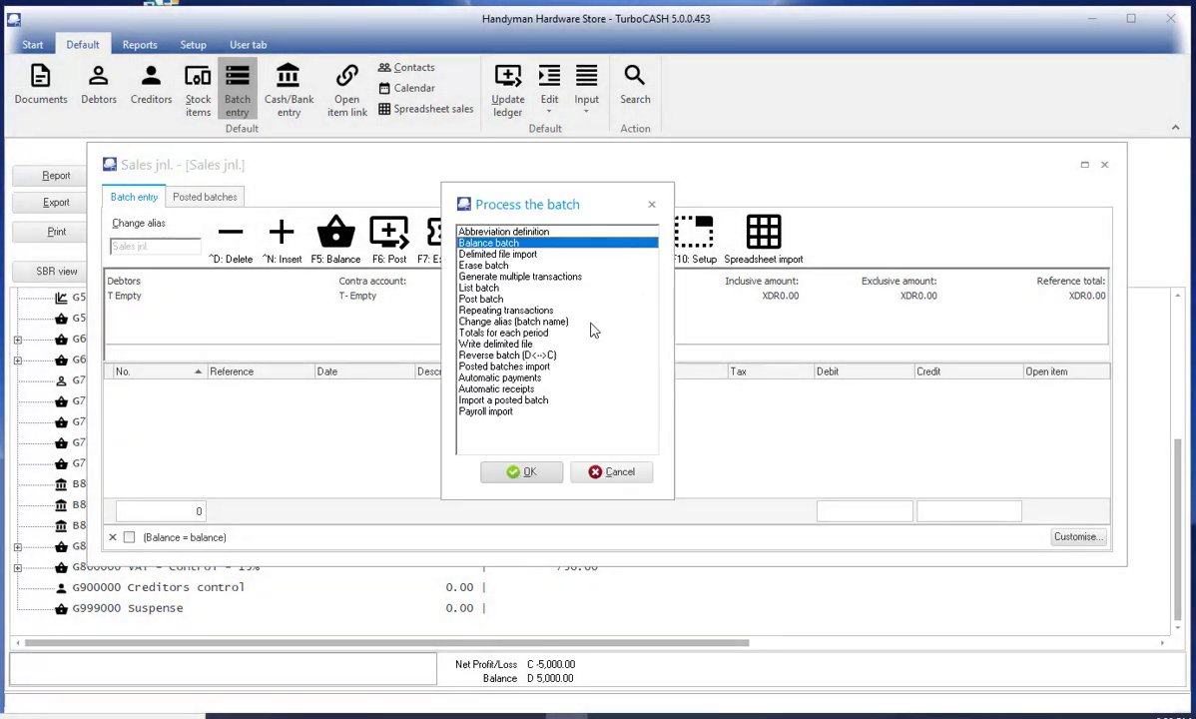
click(539, 401)
click(524, 473)
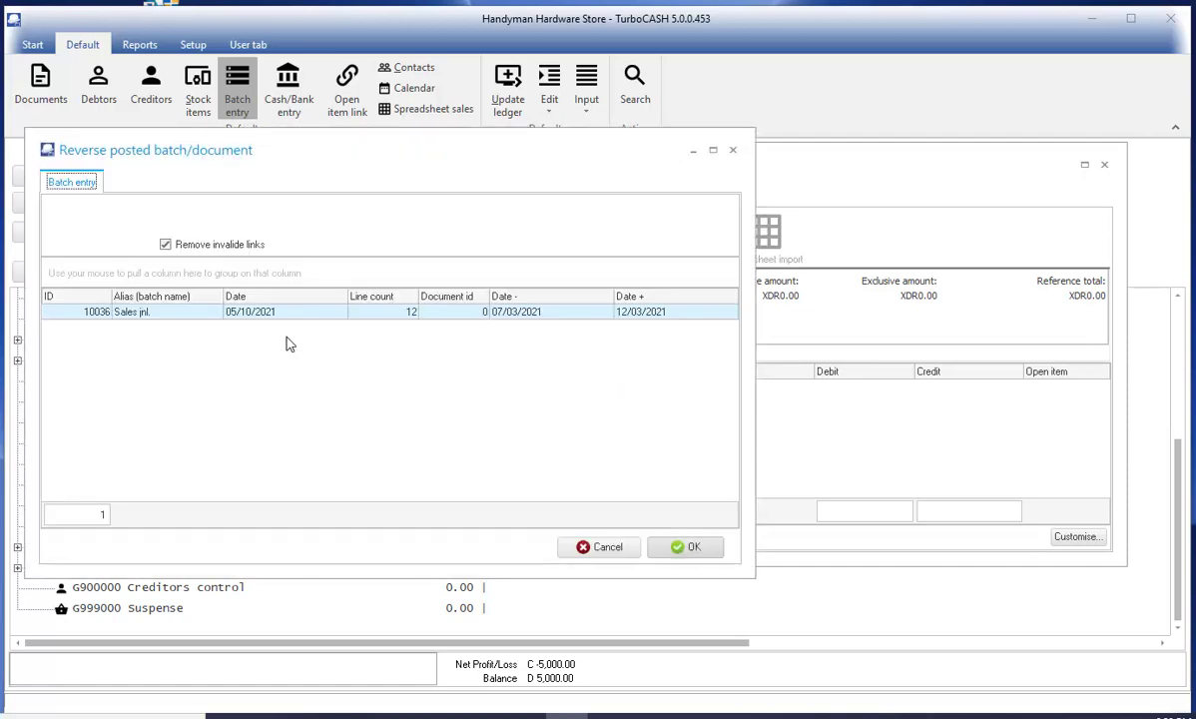
click(688, 548)
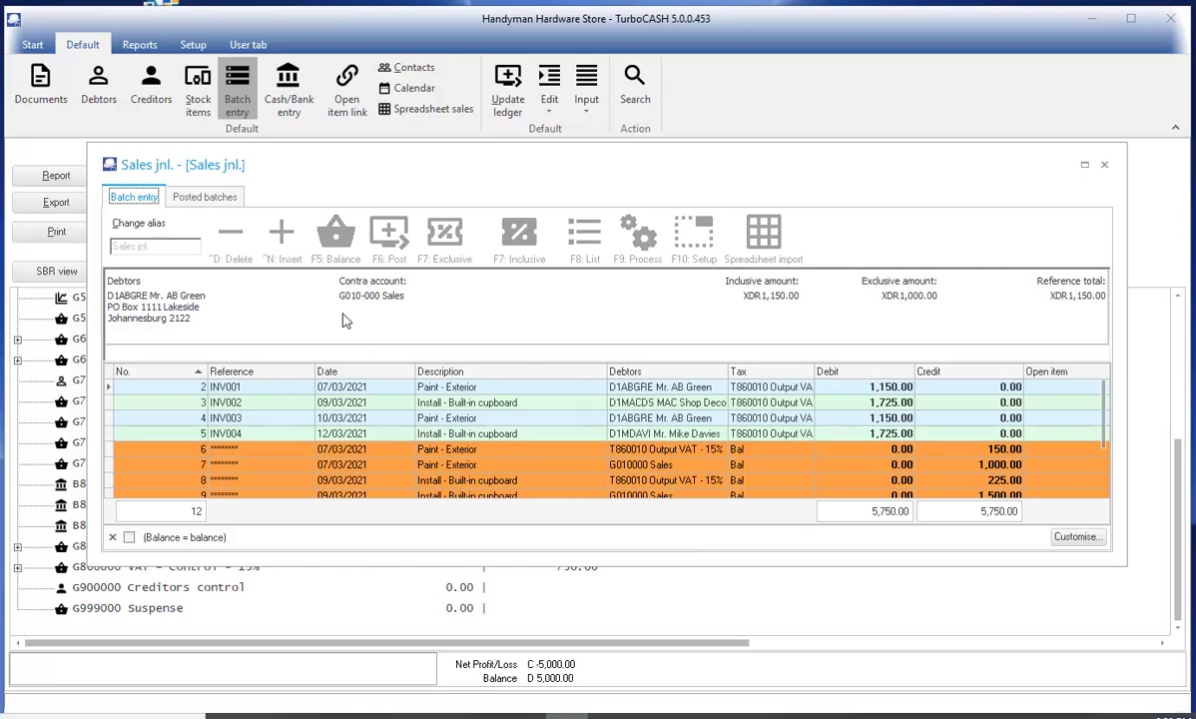
- Examine the transaction lines of the posted Sales jnl. batch, and return to the batch entry lines
click(212, 193)
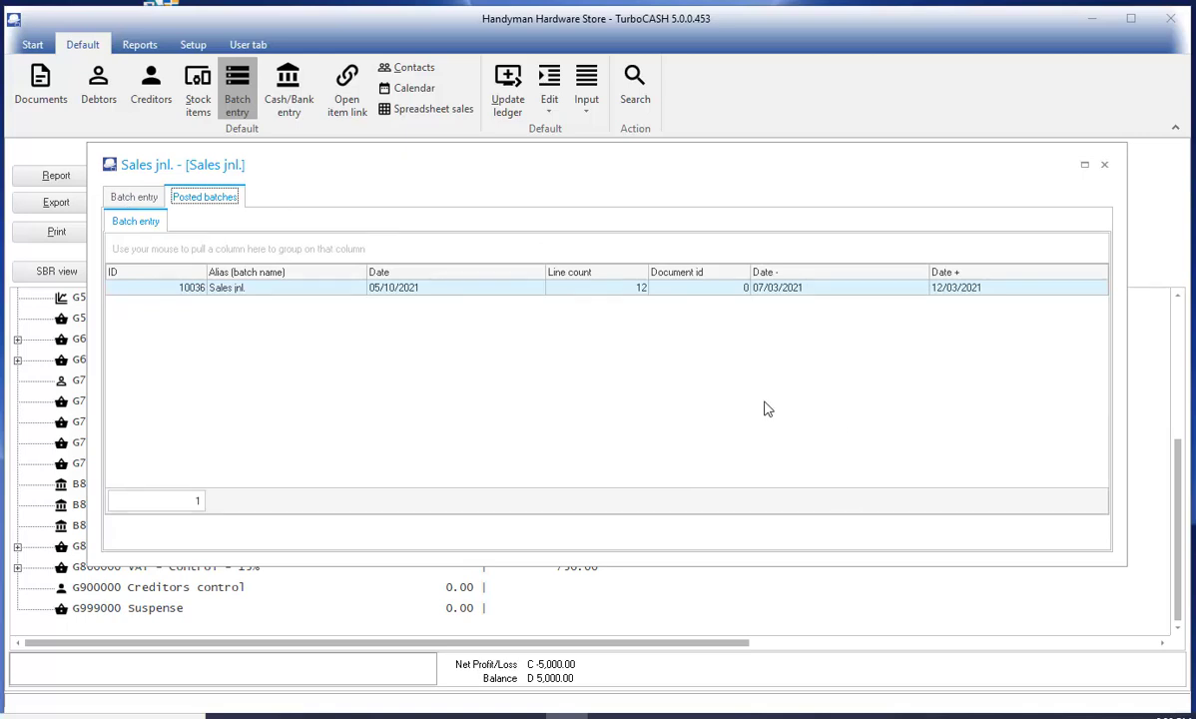
double_click(437, 299)
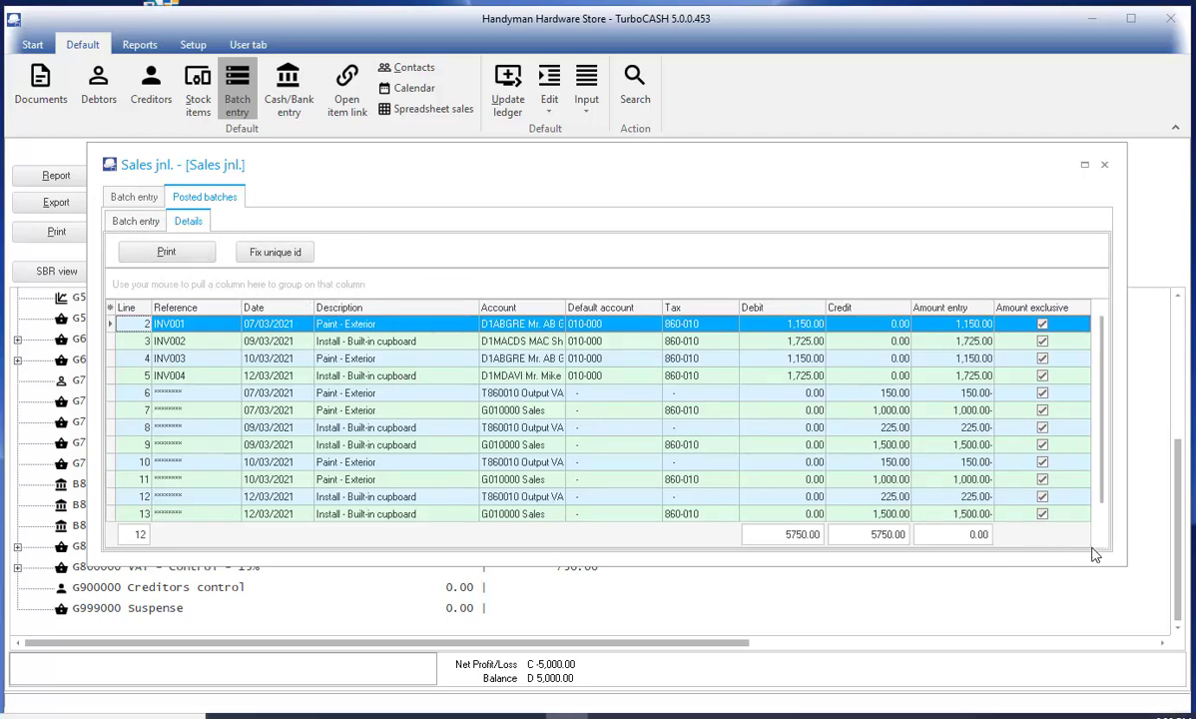
click(1158, 521)
click(1186, 517)
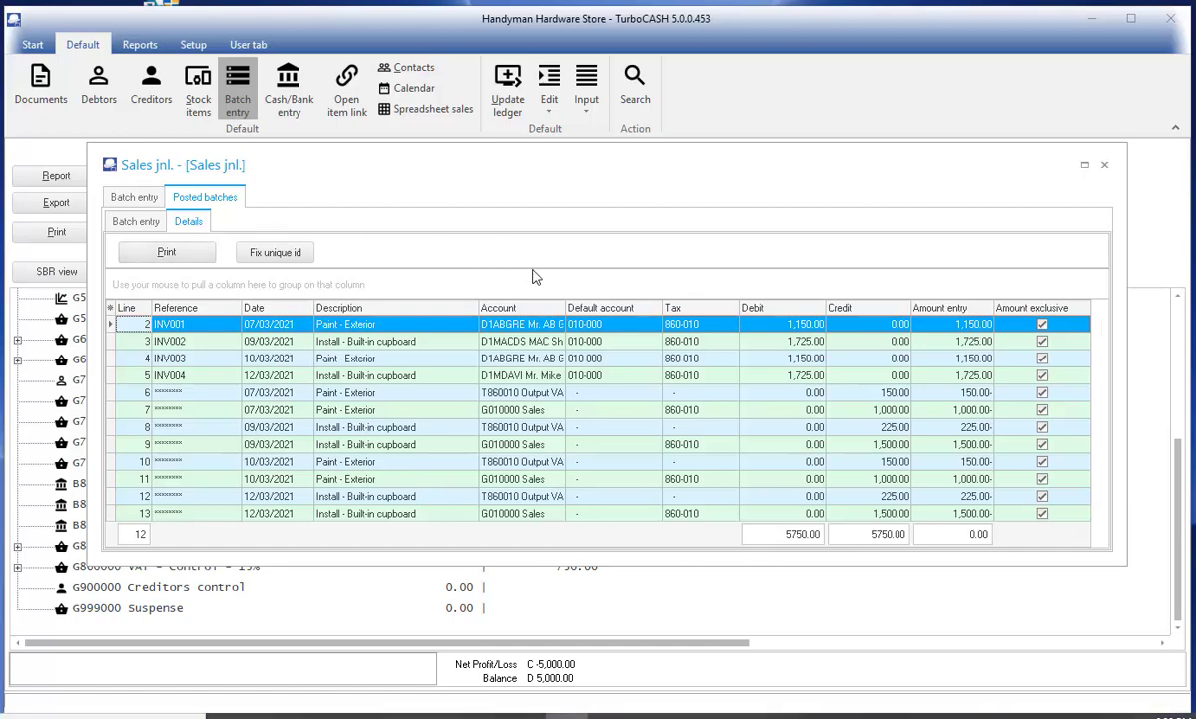
click(133, 197)
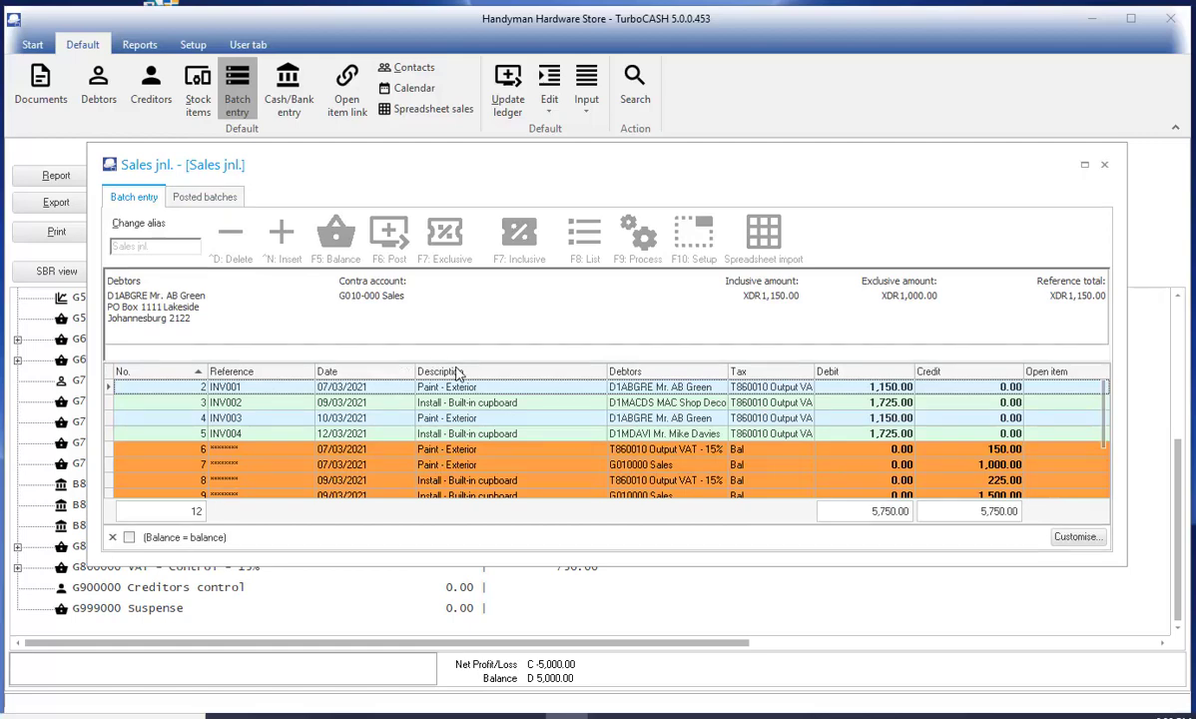
- Close and reopen the Sales jnl. batch, post it, and leave the batch type list
click(619, 601)
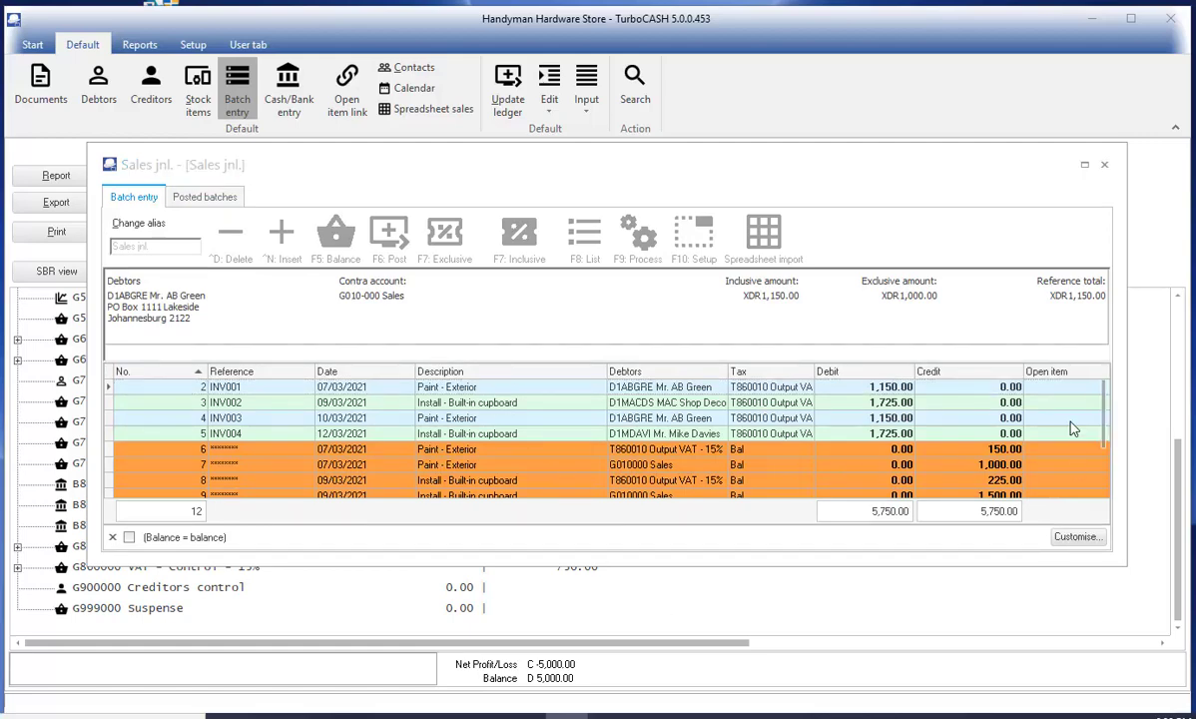
click(1104, 163)
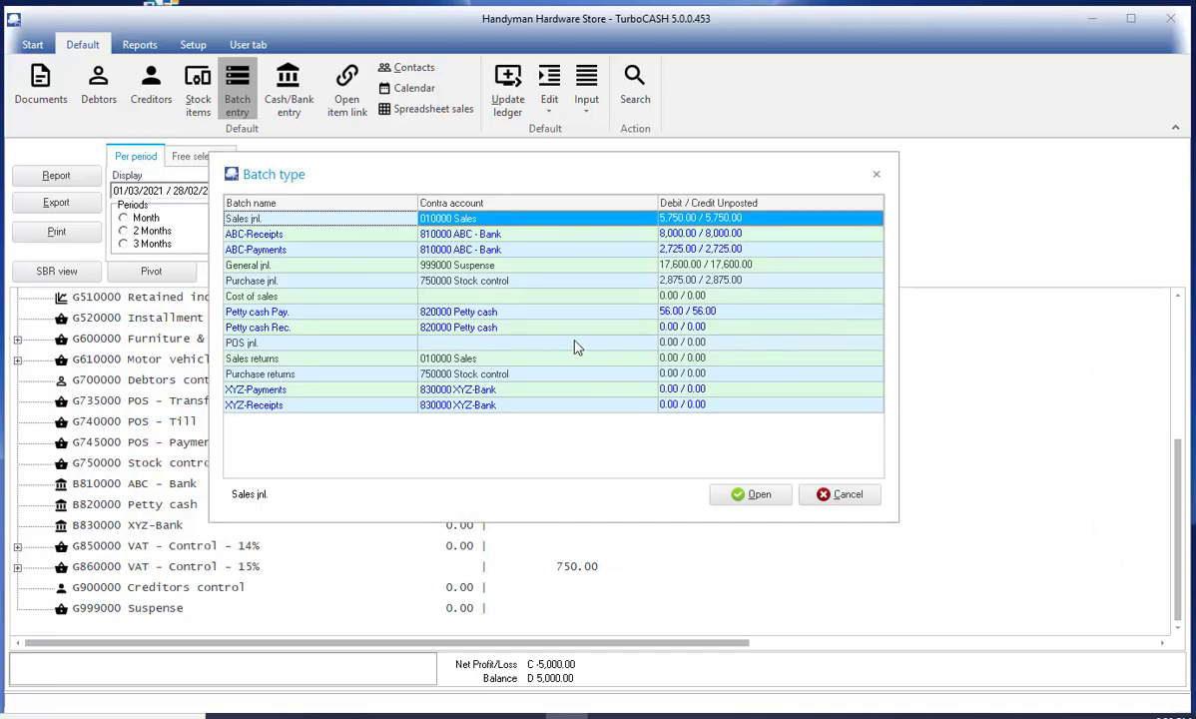
double_click(574, 219)
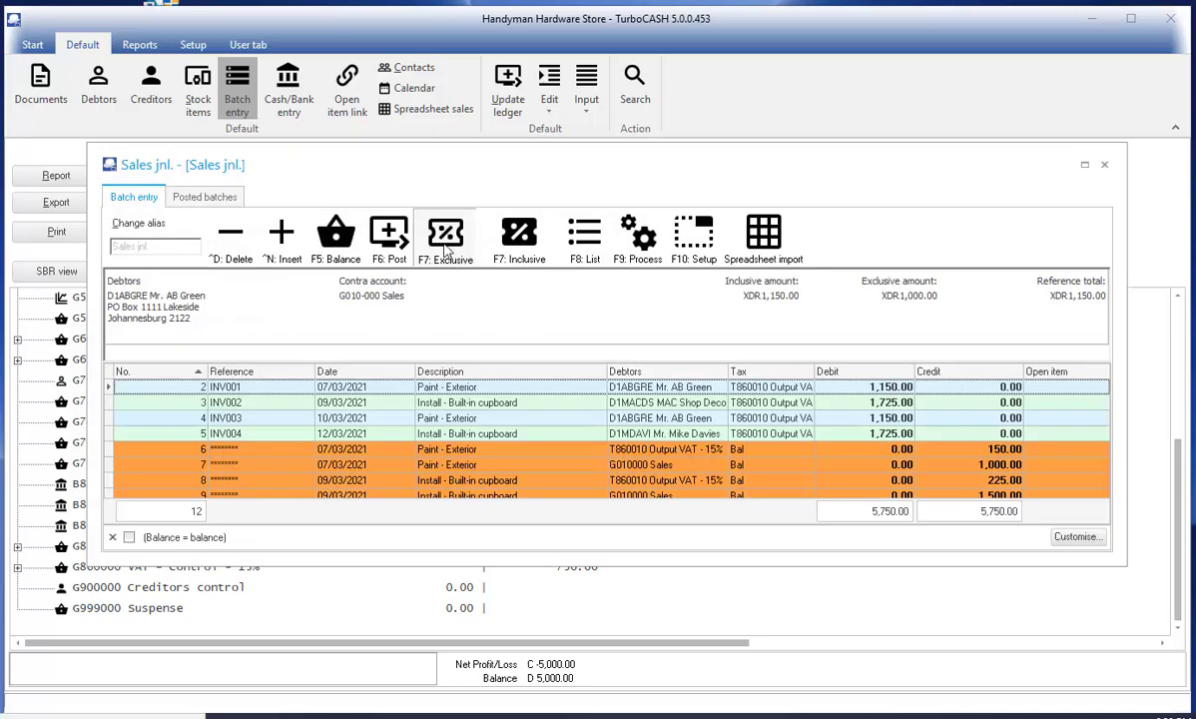
click(389, 233)
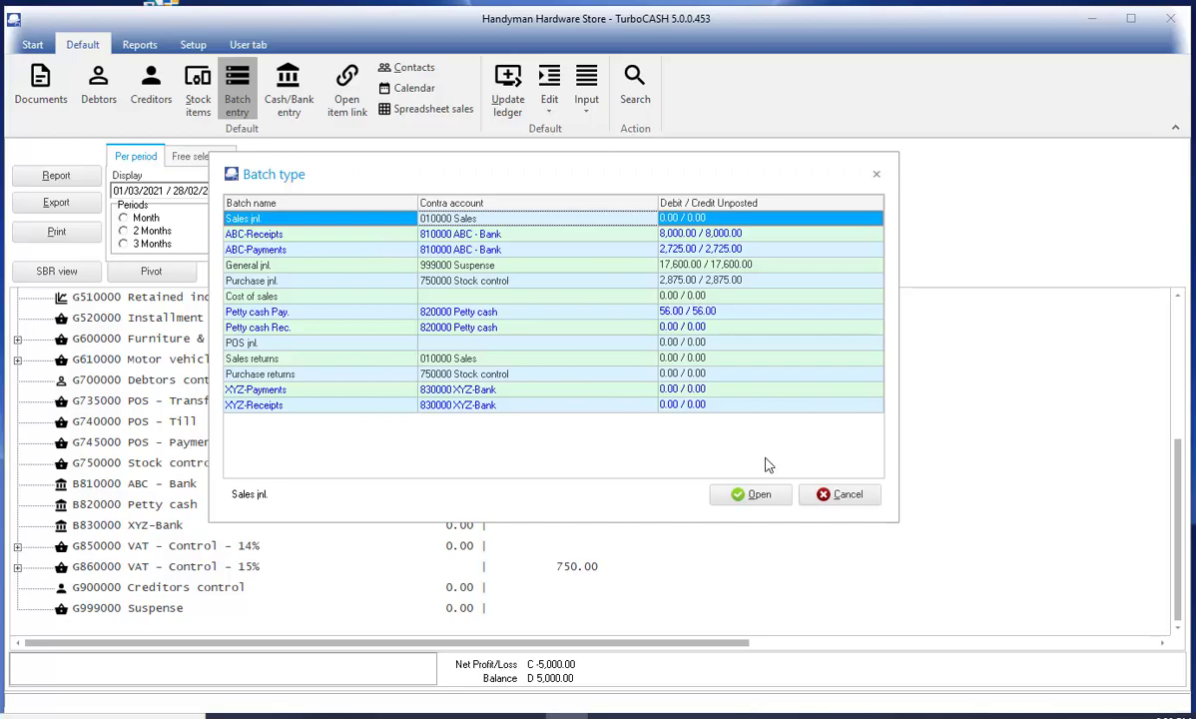
click(828, 495)
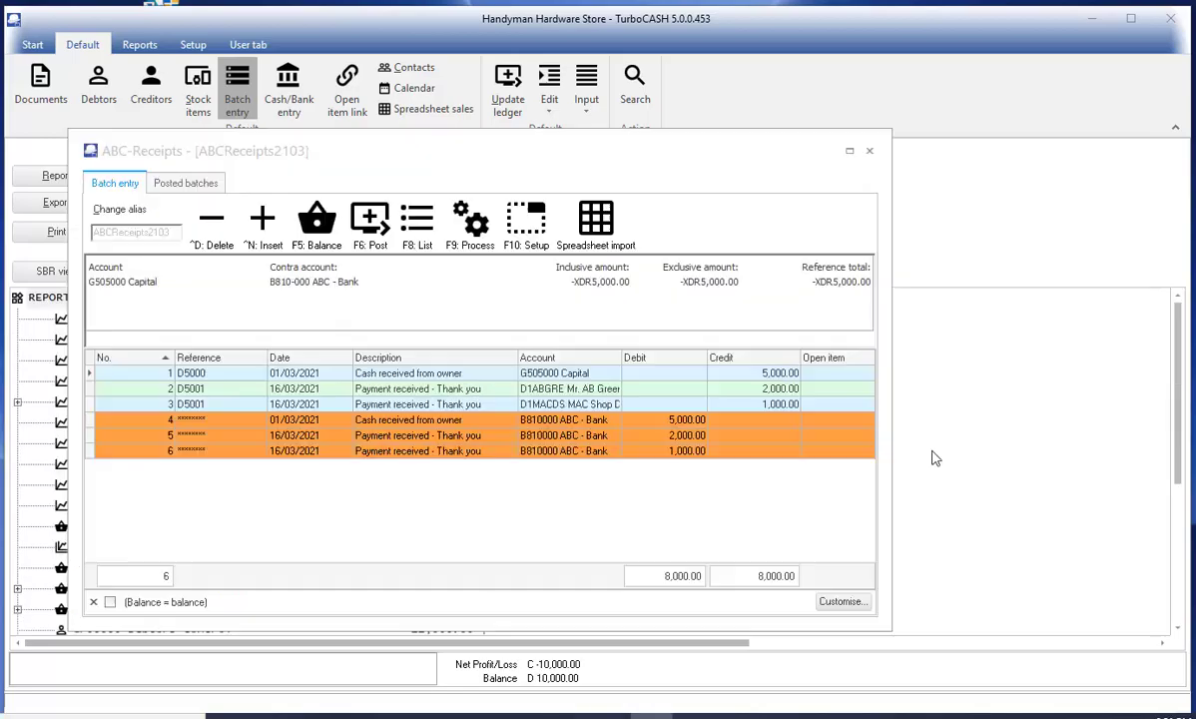
- Load the file exportbatch.Csv into the spreadsheet import of the ABCReceipts2103 batch
click(600, 222)
click(840, 221)
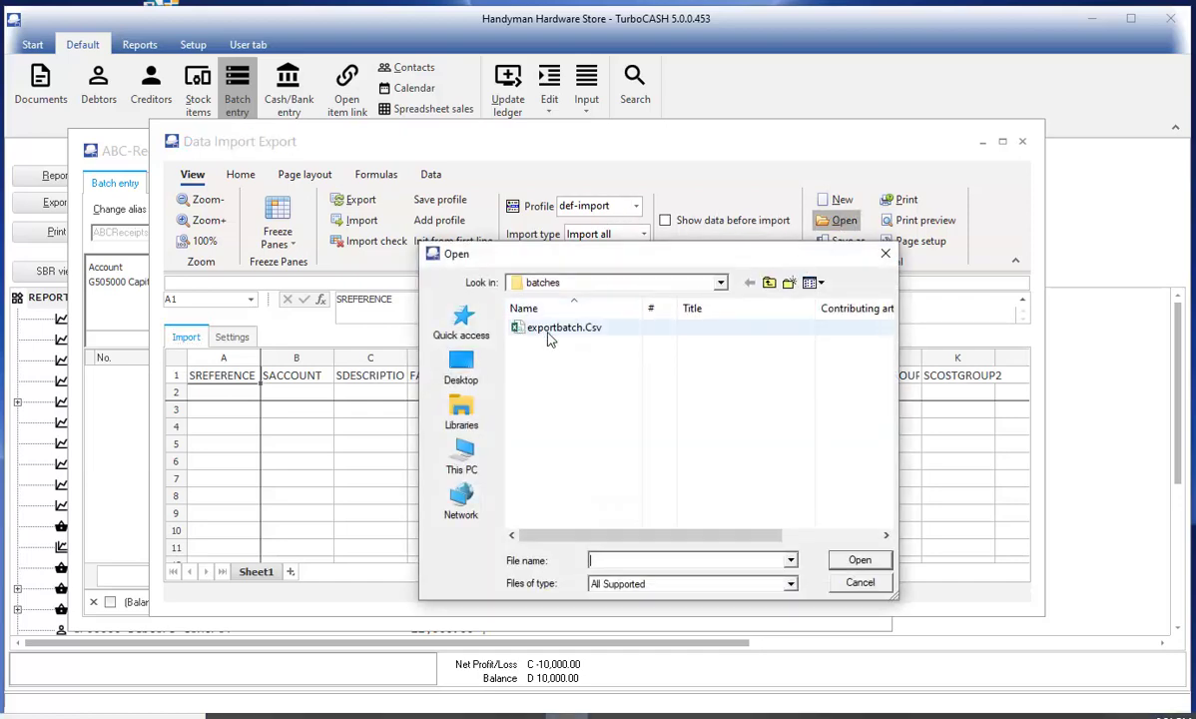
click(516, 326)
click(871, 563)
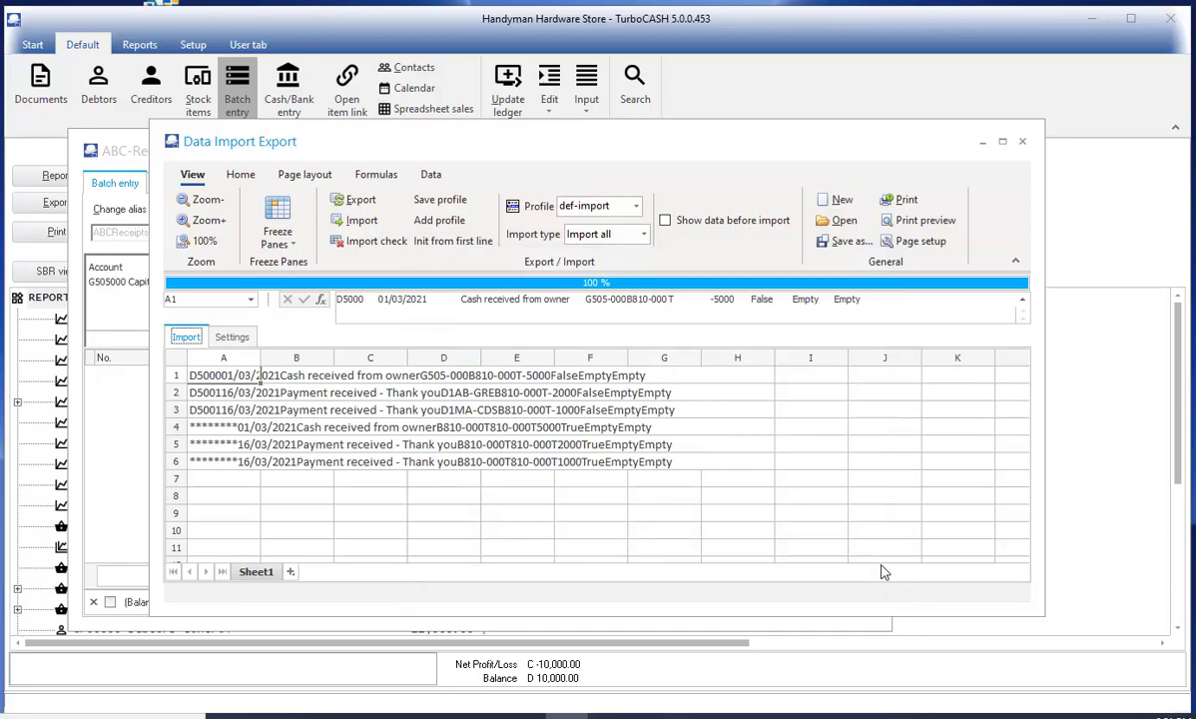